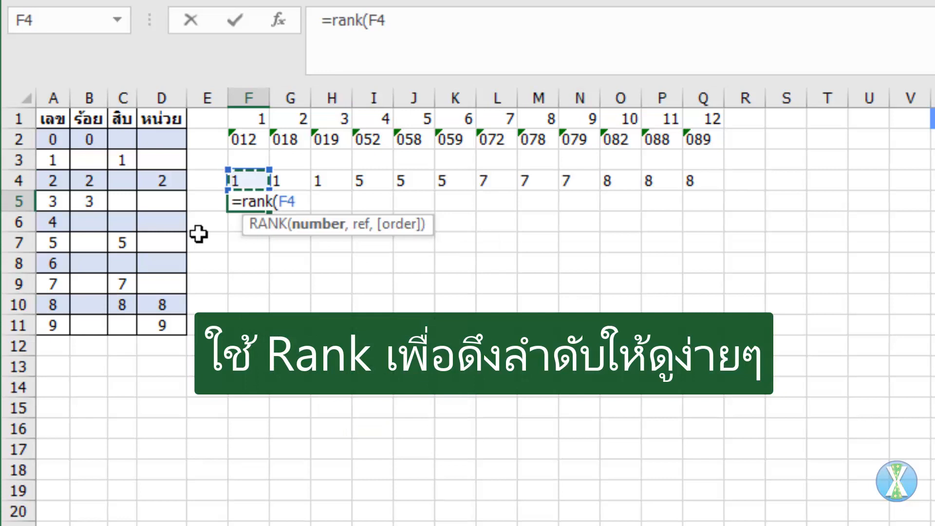
Complete the F5 formula as =RANK(F4,$C$2:$C$11,1) with ascending order and fill it across to Q5.
text(,)
drag(123, 140, 120, 321)
key(F4)
text(,)
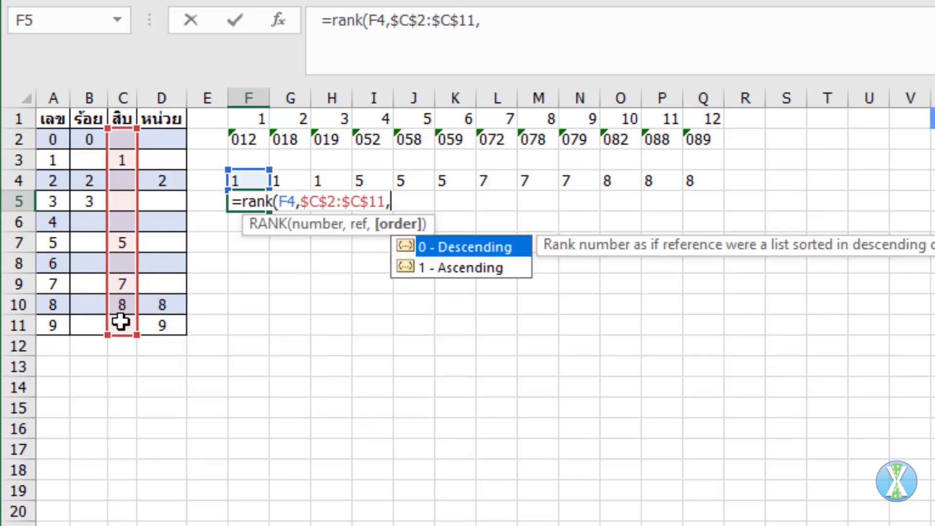
text(1))
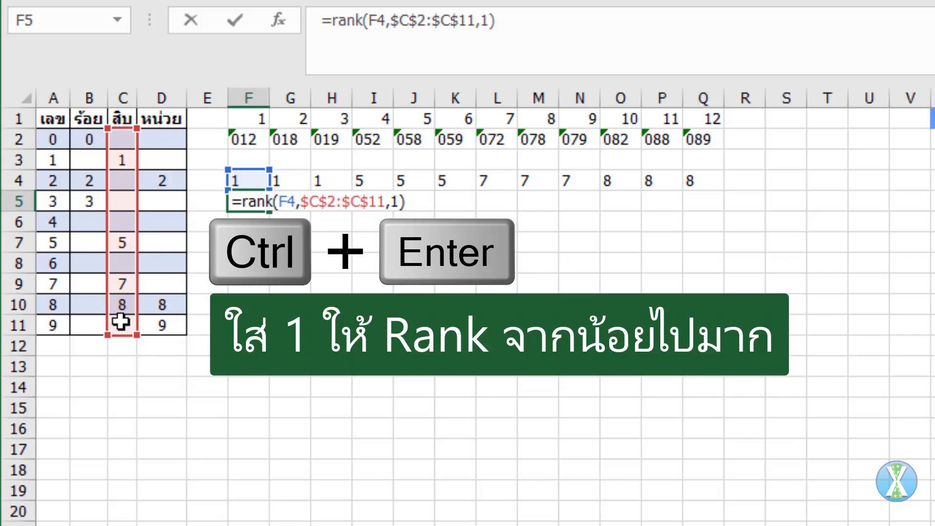
key(ctrl+Return)
drag(265, 209, 698, 202)
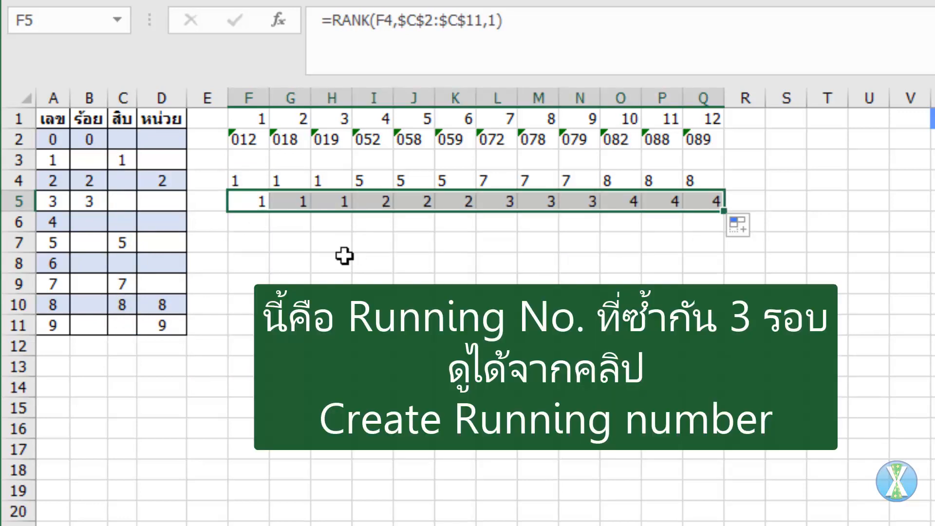
Enter =F1/3 in F6 and fill it across to Q6.
click(265, 225)
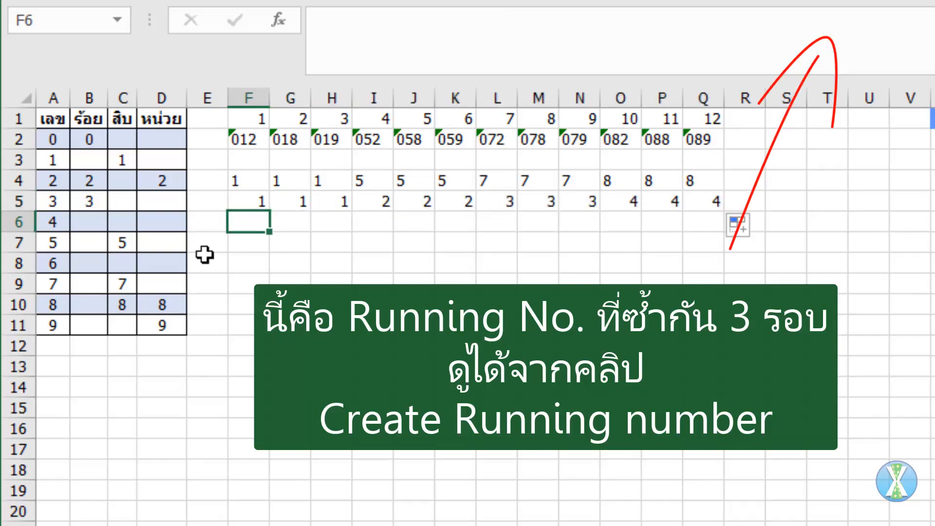
text(=)
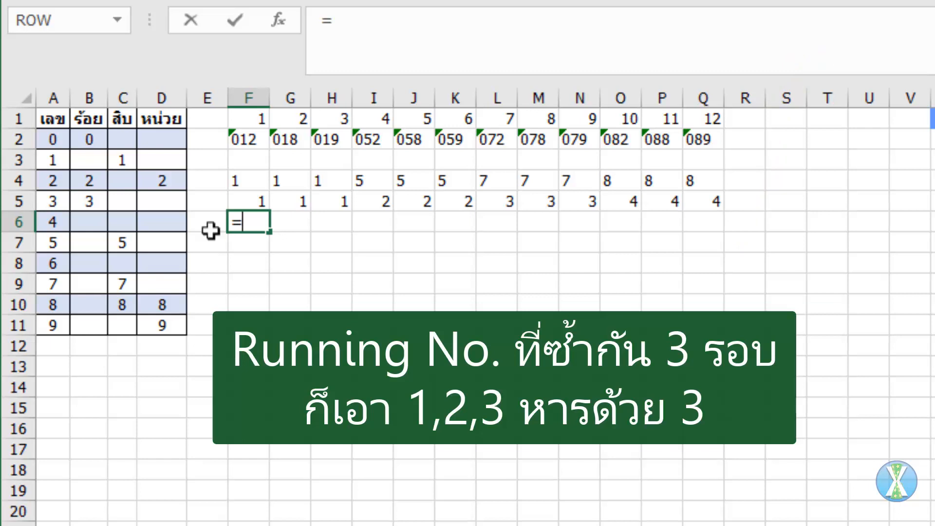
click(240, 120)
text(/3)
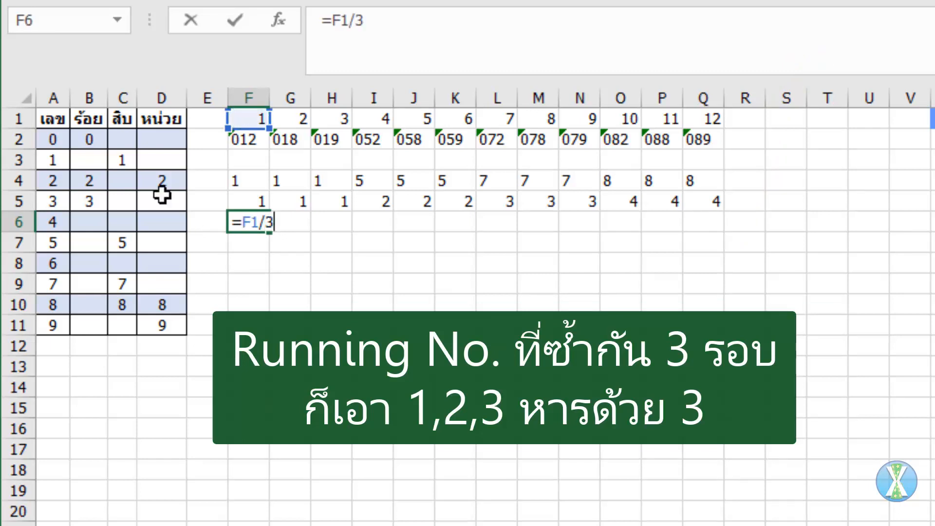
key(ctrl+Return)
drag(269, 231, 716, 238)
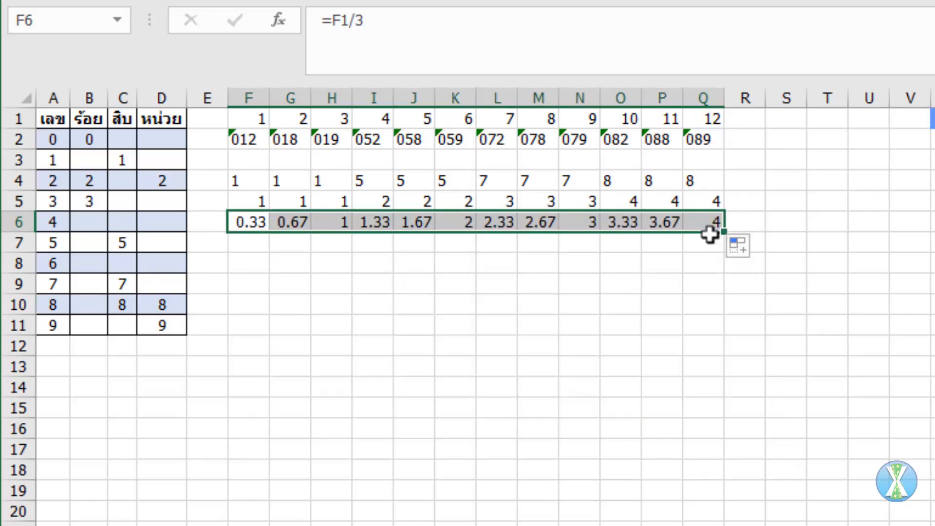
Wrap the F6:Q6 division in CEILING with significance 1, giving =CEILING(F1/3,1).
click(332, 27)
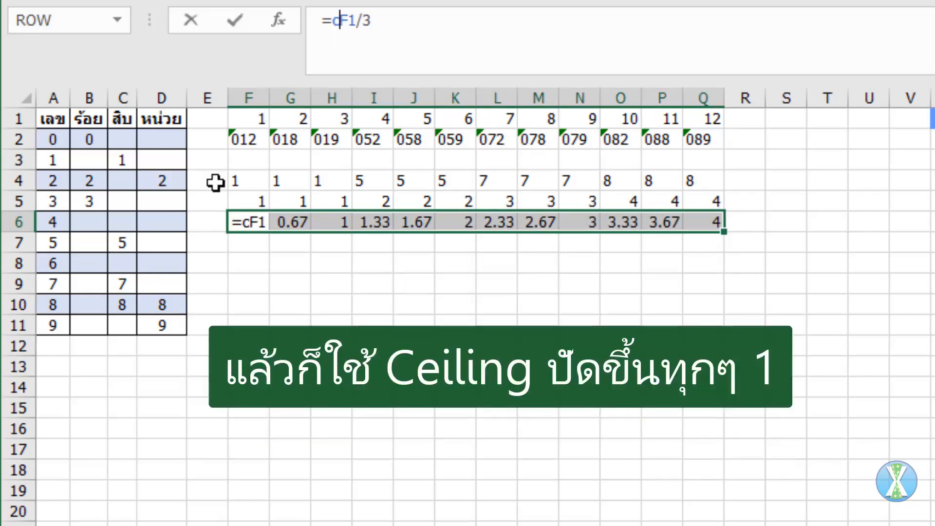
text(cei)
key(Down)
key(Tab)
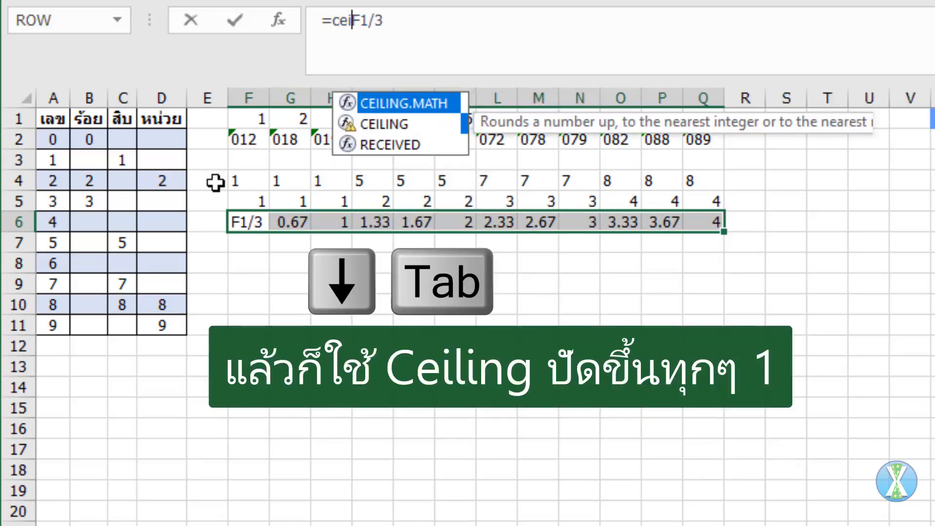
text(,1)
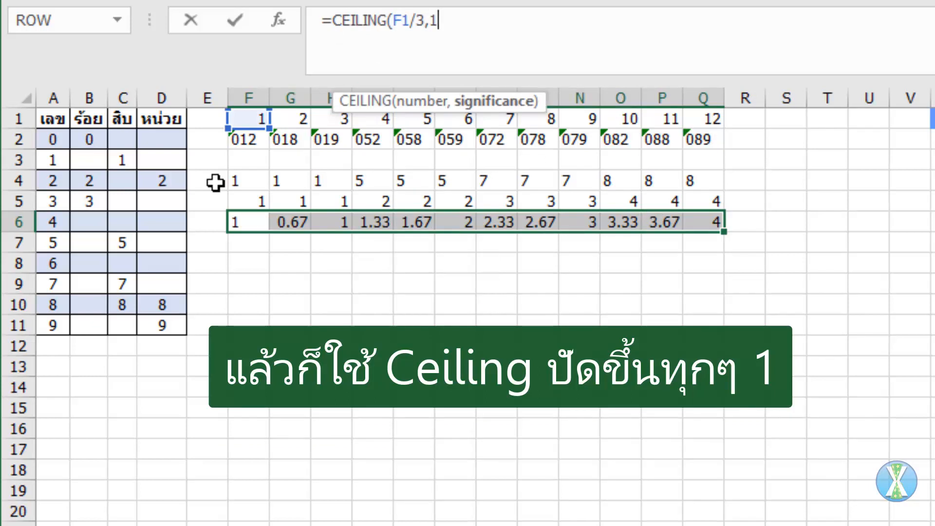
text())
key(ctrl+Return)
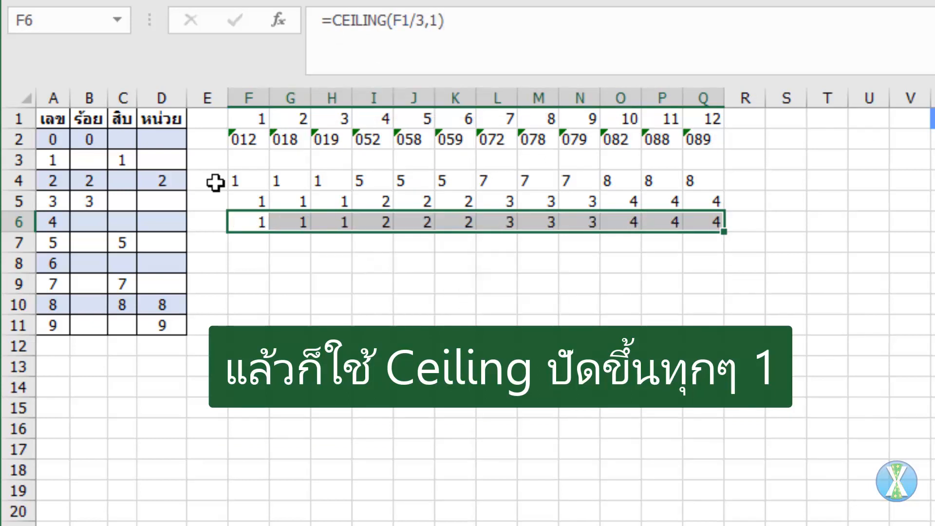
Replace the divisor 3 in the F6:Q6 formulas with COUNT($D$2:$D$11).
click(420, 24)
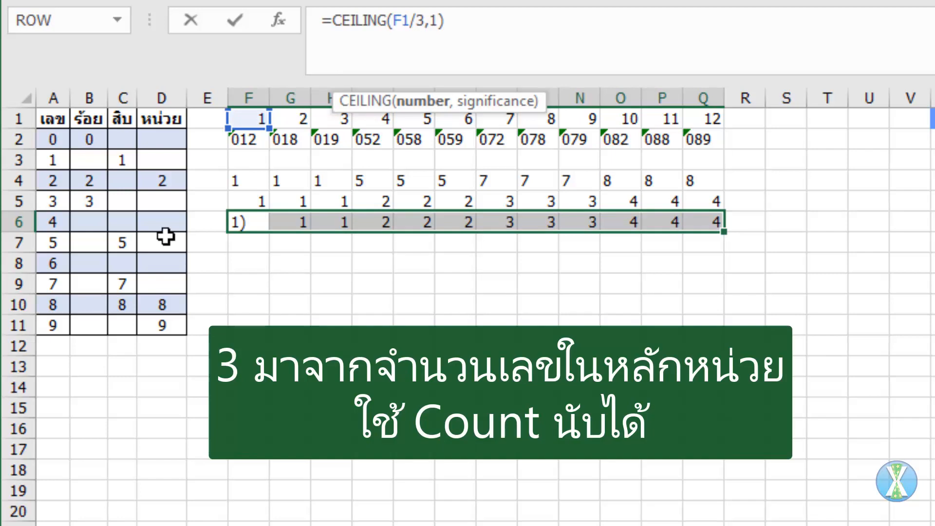
key(BackSpace)
text(coun)
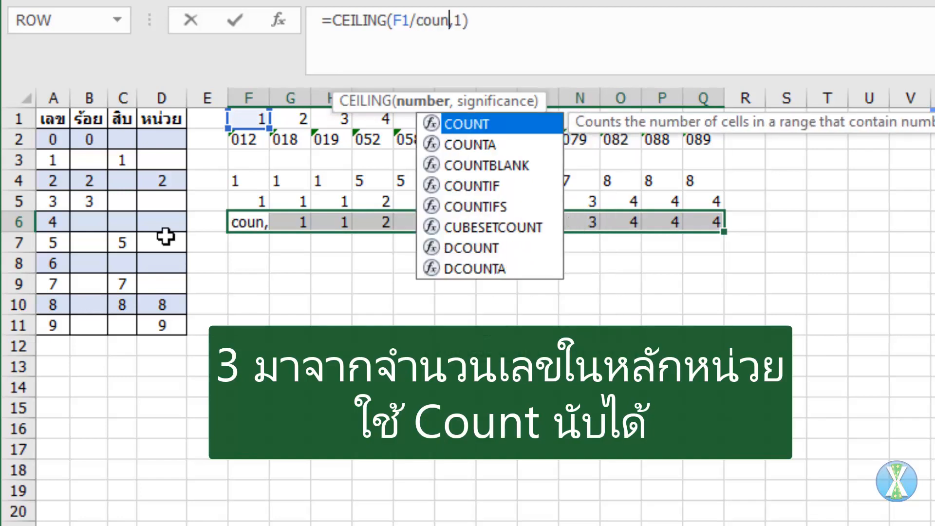
text(t()
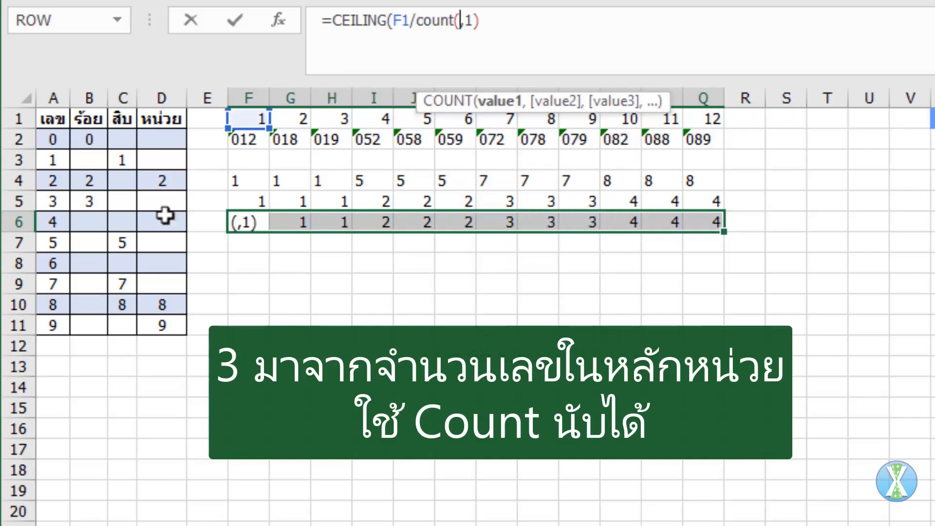
drag(163, 142, 163, 322)
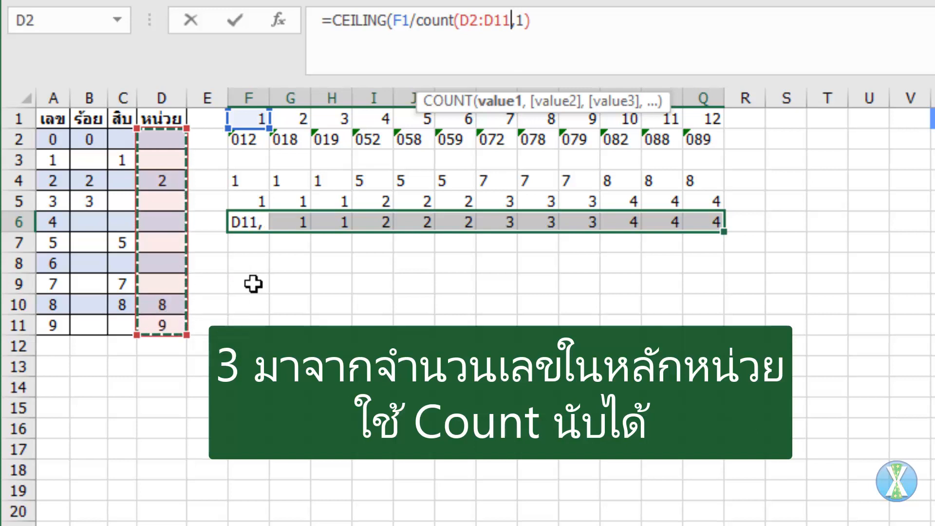
key(F4)
text())
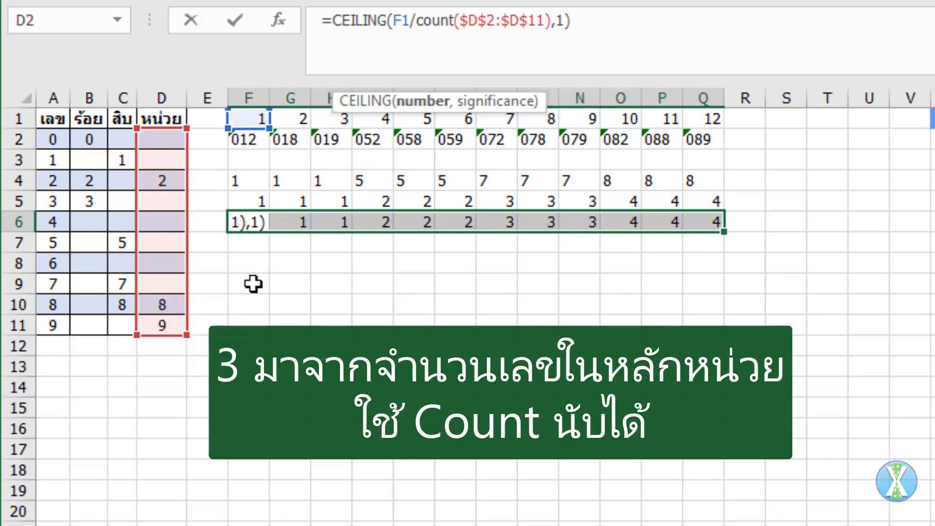
key(ctrl+Return)
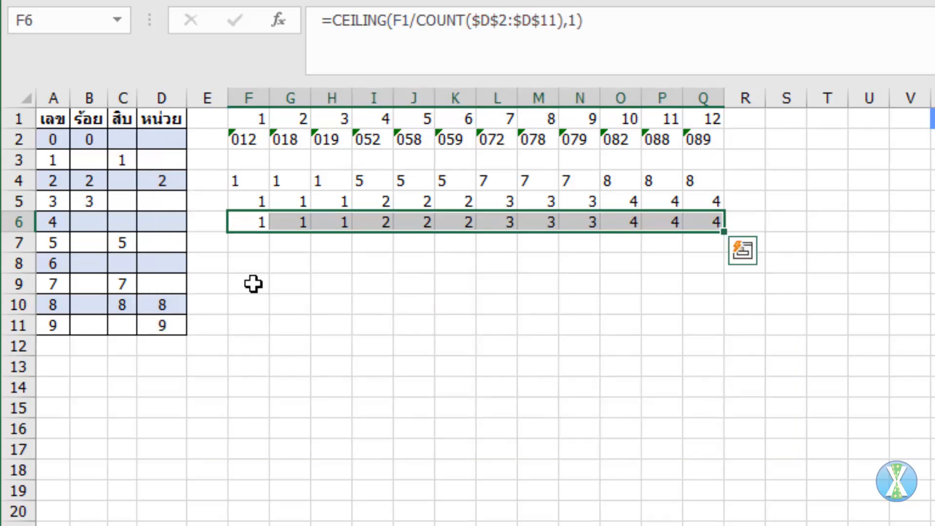
Replace the F1 reference in the F6:Q6 CEILING formulas with COLUMNS($F2:F2), locking only the first column.
click(398, 22)
double_click(399, 22)
text(col)
text(umns()
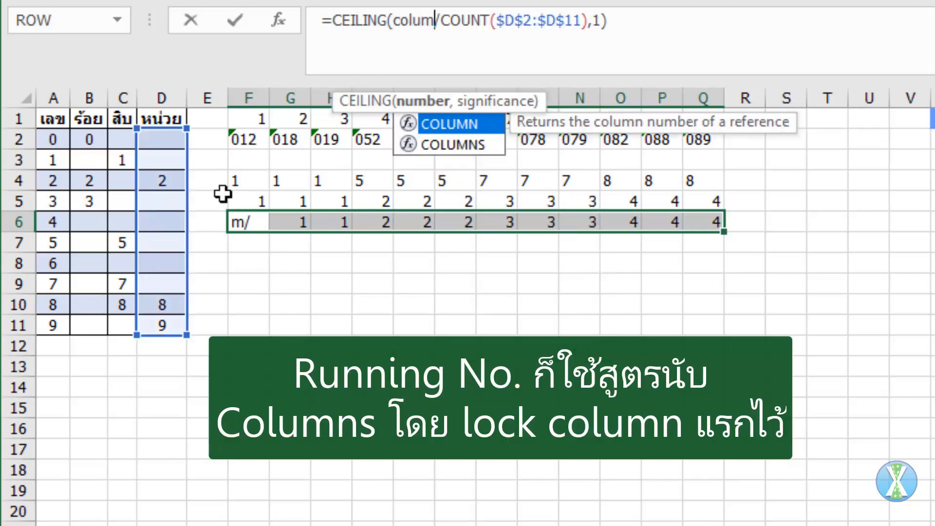
key(Up)
key(Up)
key(Up)
key(Up)
key(F4)
key(F4)
key(F4)
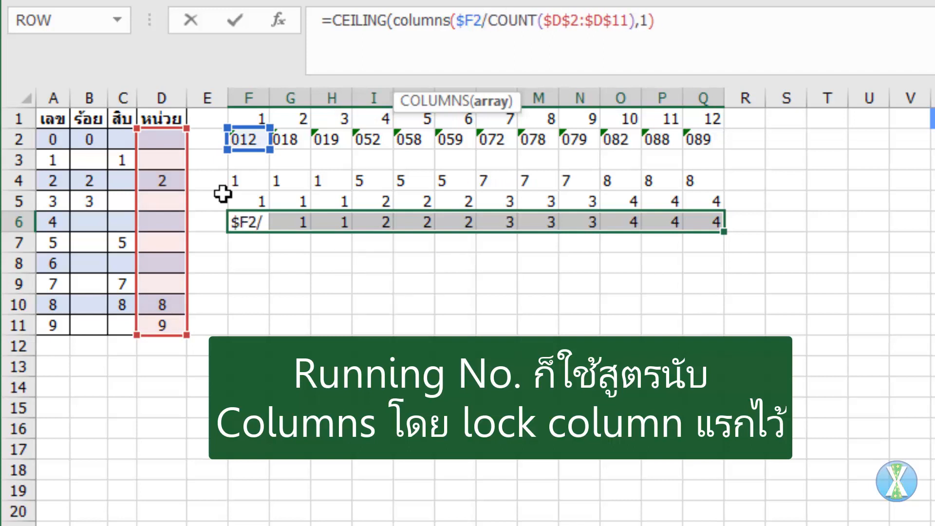
text(:F2))
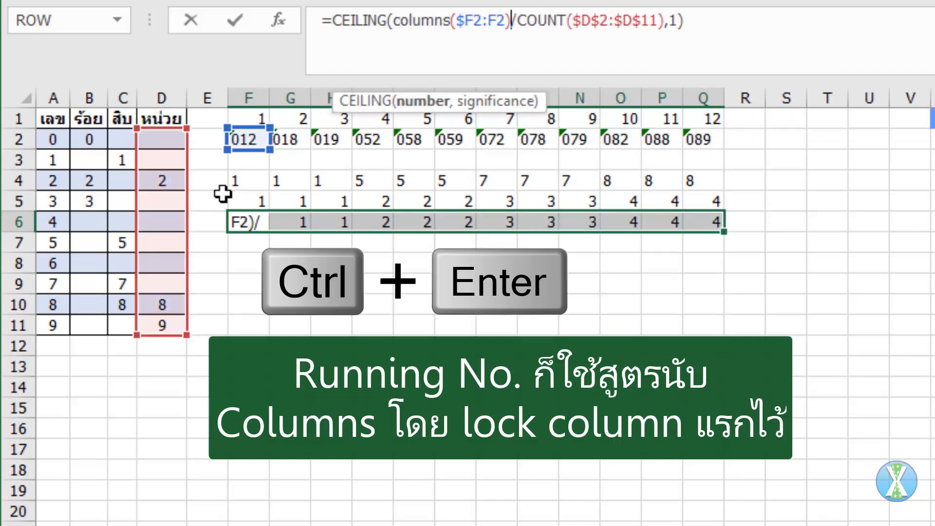
key(ctrl+Return)
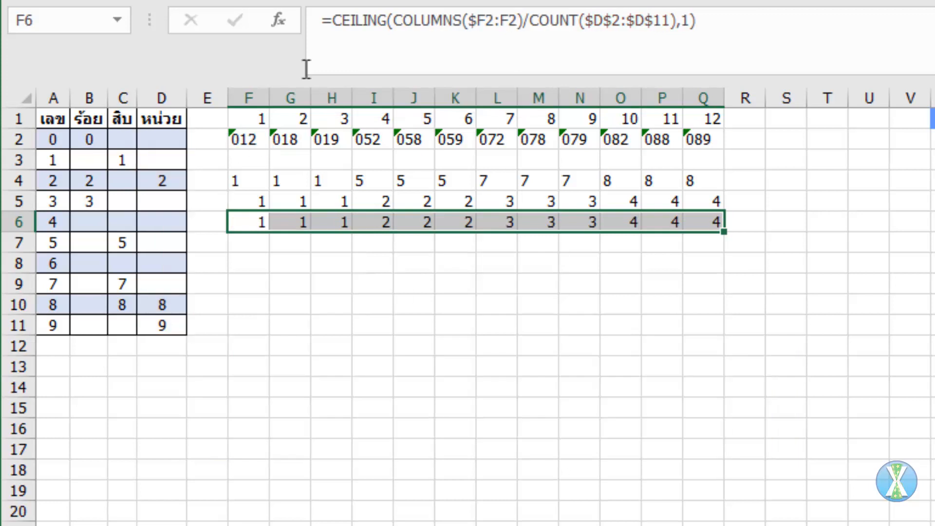
Nest the F6:Q6 CEILING formula as the k argument of SMALL over $C$2:$C$11.
click(323, 62)
text(small)
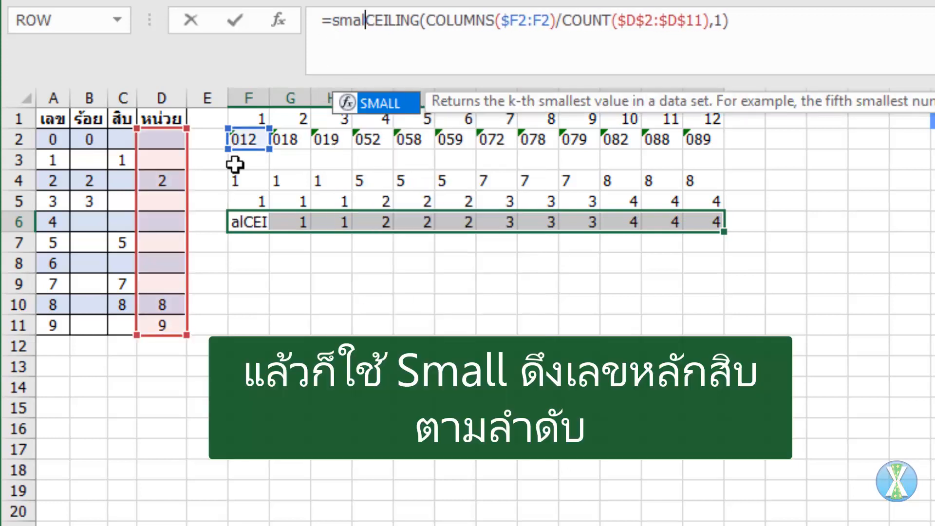
key(Tab)
drag(121, 140, 125, 325)
key(F4)
text(,1)
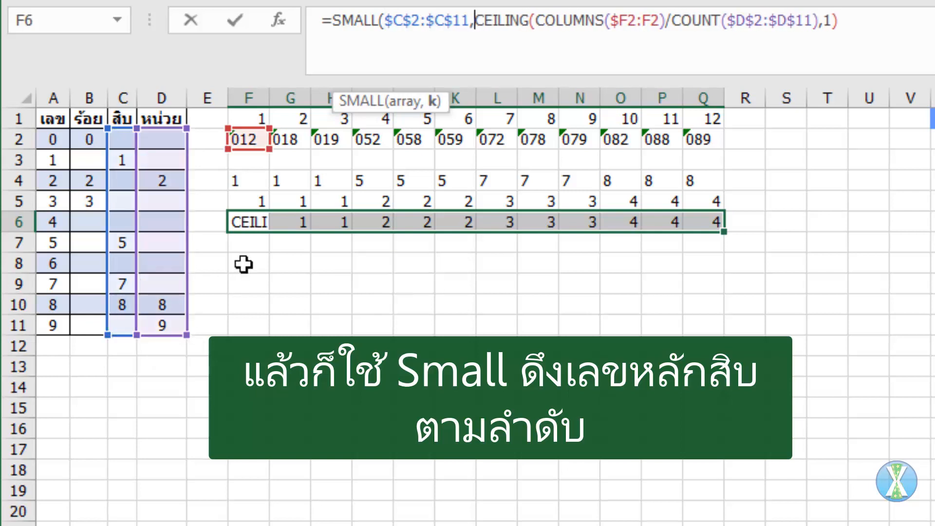
text())
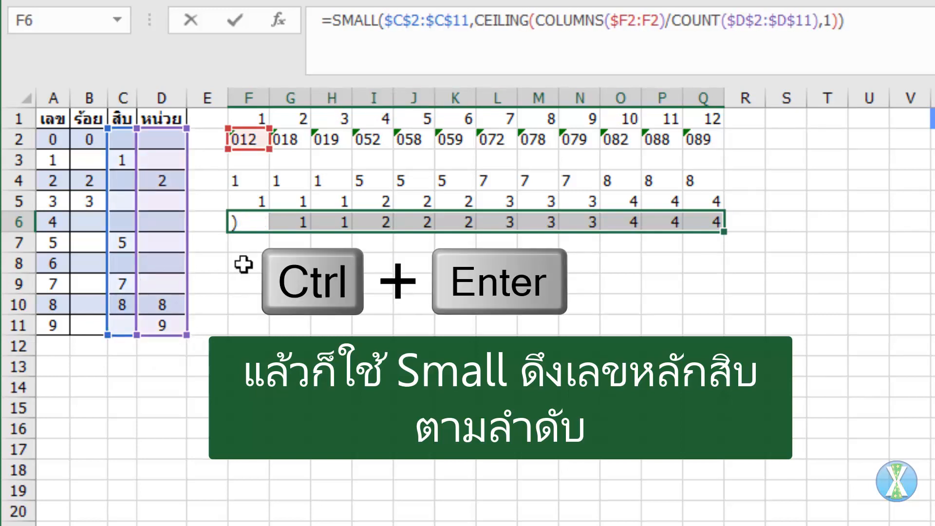
key(ctrl+Return)
Enter =RIGHT(F2) in F8 to extract the units digit and fill it across to Q8.
click(243, 264)
text(=RIGHT()
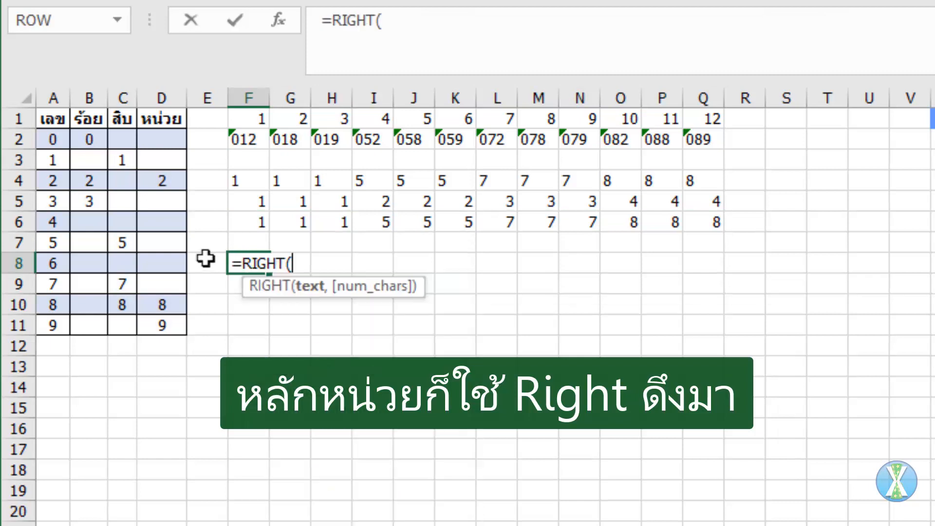
click(250, 135)
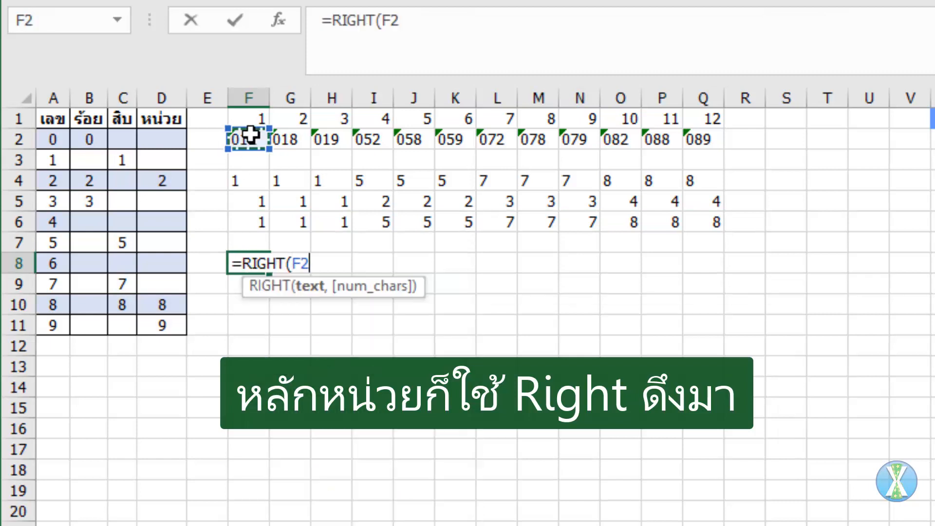
text())
key(ctrl+Return)
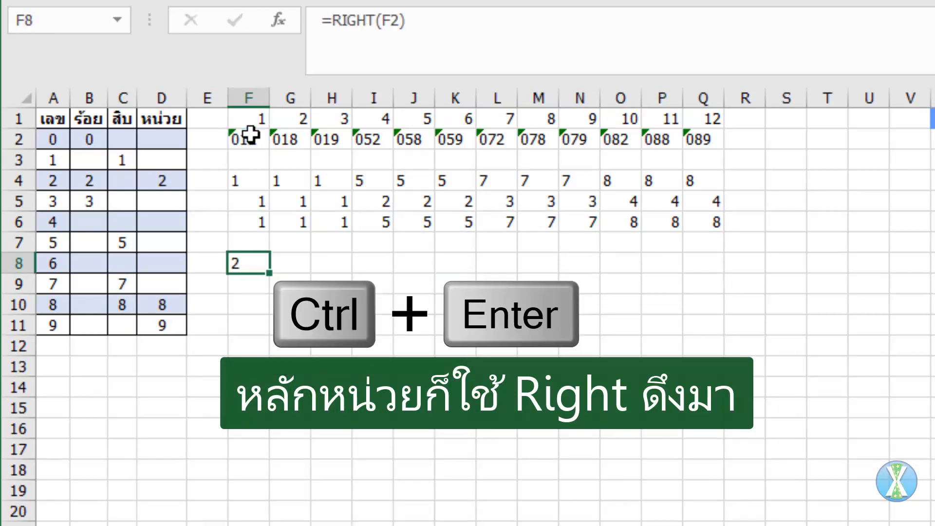
drag(271, 276, 711, 263)
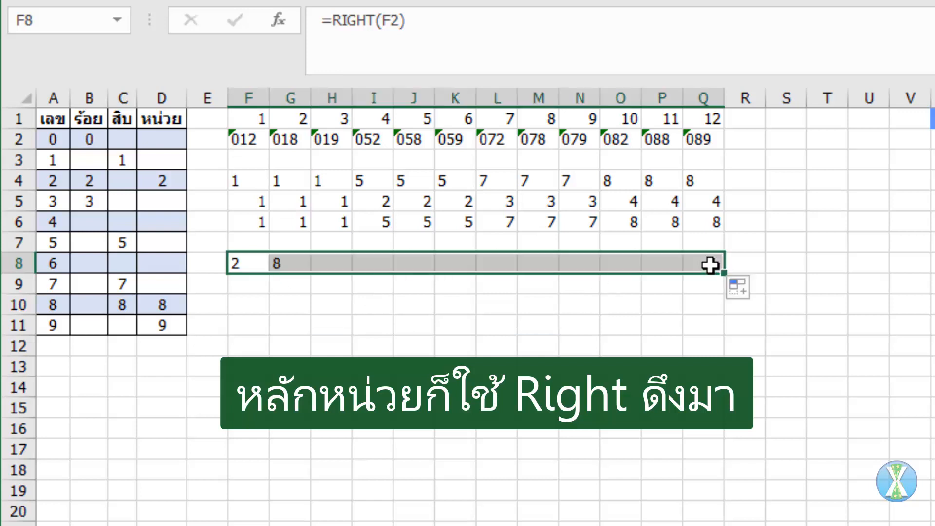
Enter =RANK(F8,$D$2:$D$11,1) in F9 and fill it across to Q9.
click(244, 286)
text(=rank()
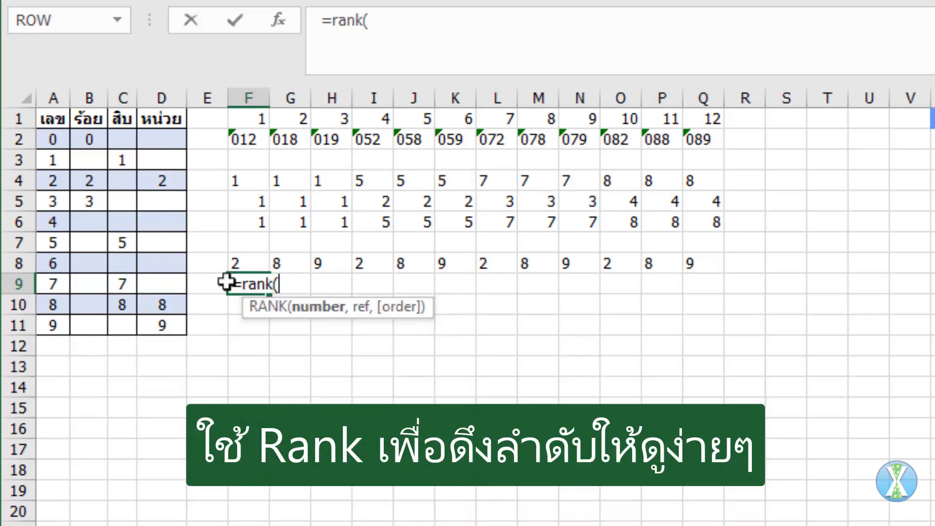
click(251, 263)
text(,)
drag(160, 142, 162, 322)
key(F4)
text(,)
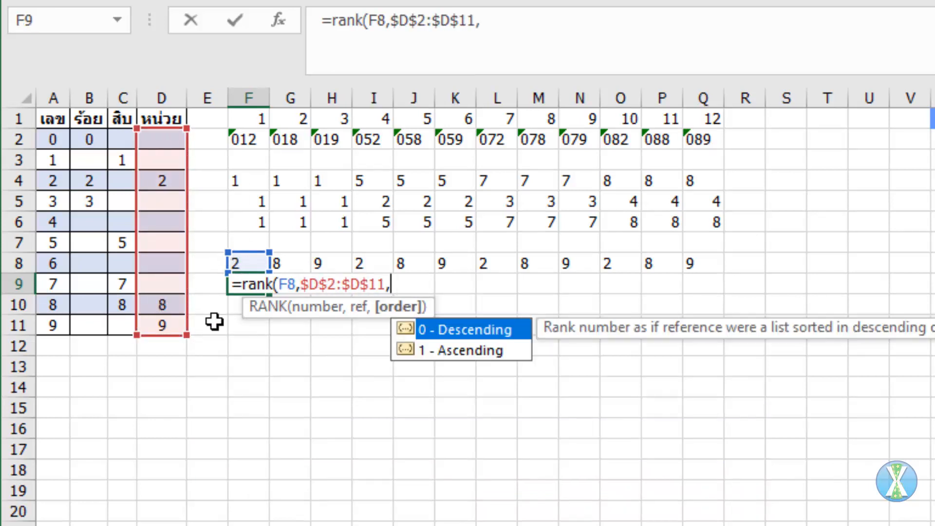
text(1))
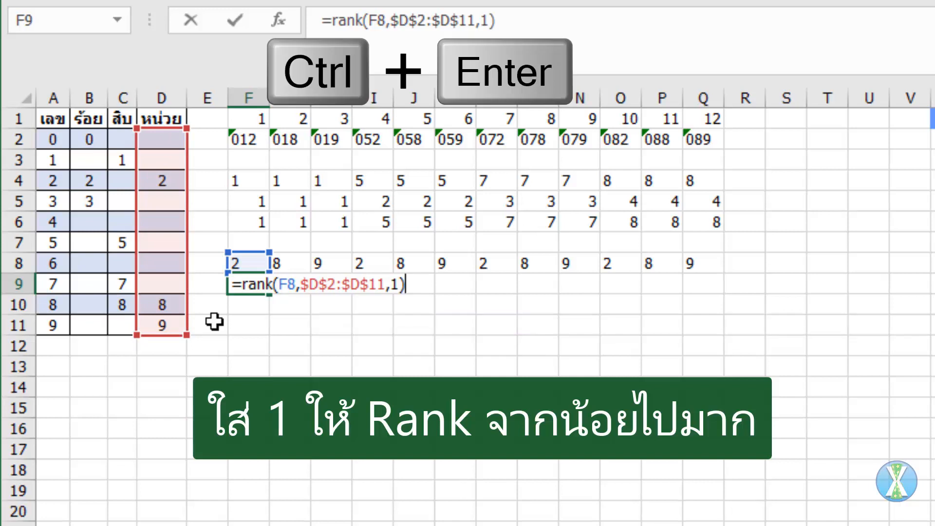
key(ctrl+Return)
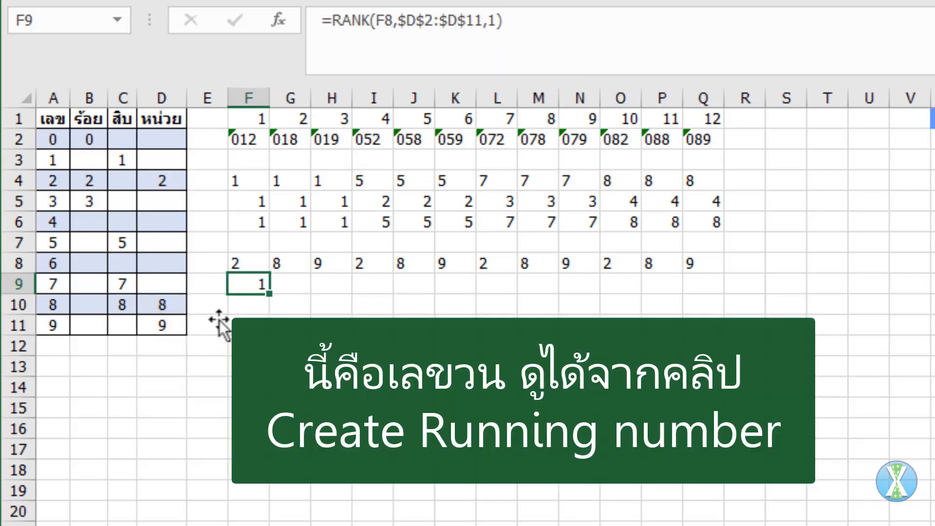
drag(271, 296, 724, 295)
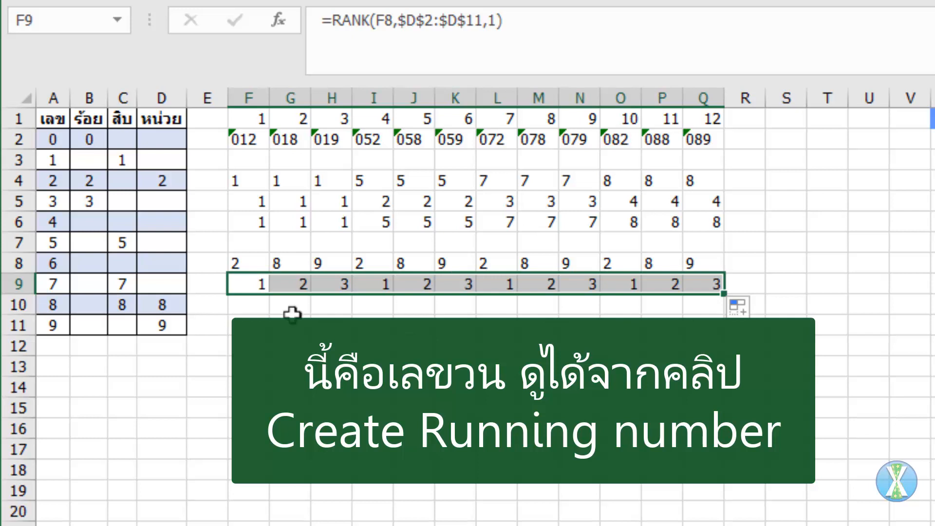
Enter =MOD(F1,3) in F10 and fill it across to Q10.
click(248, 304)
text(=)
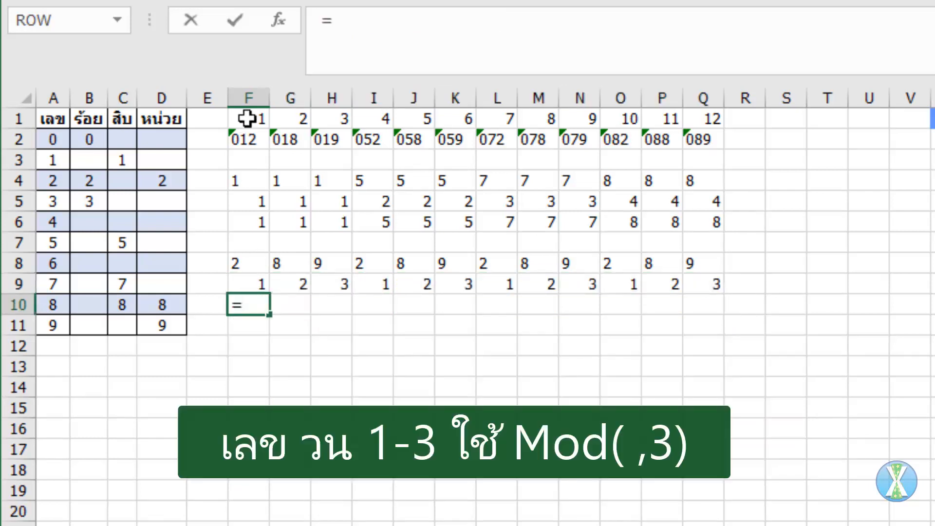
text(mod()
click(247, 118)
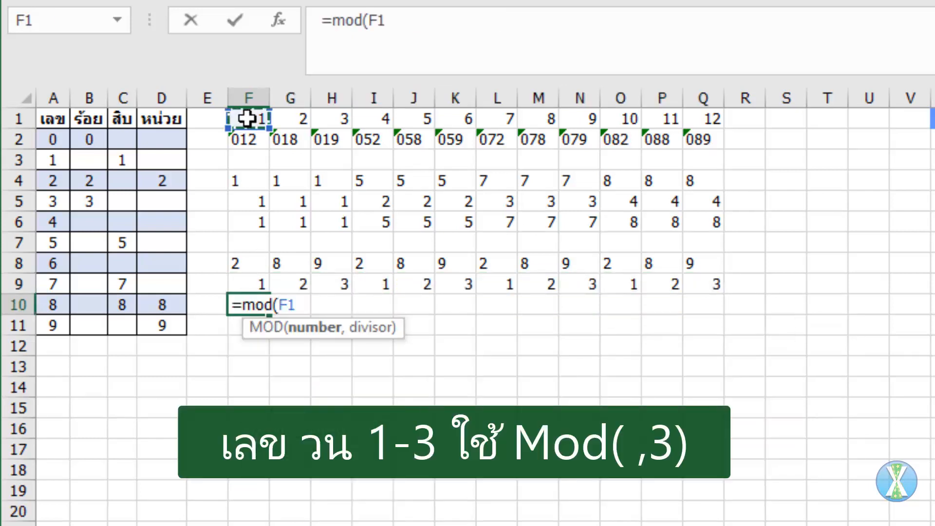
text(,3))
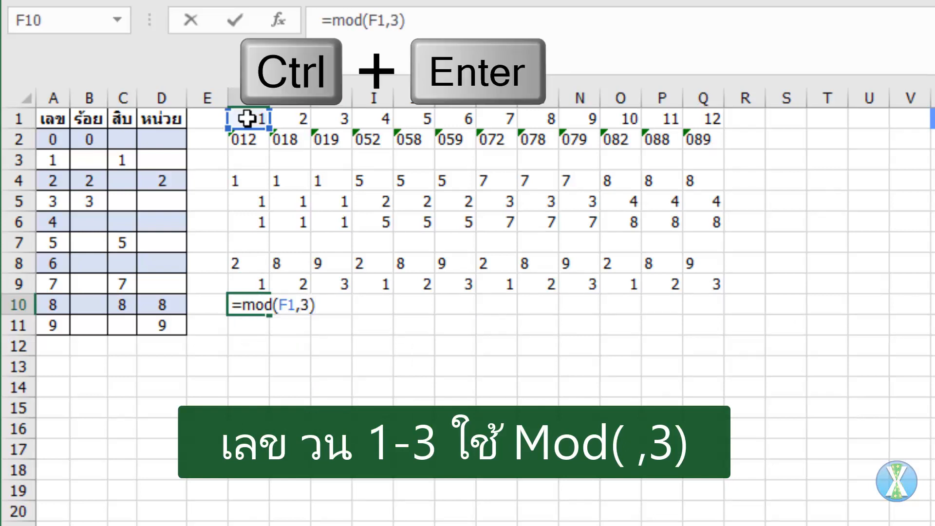
key(ctrl+Return)
drag(251, 304, 717, 310)
Change the F10:Q10 formulas to =MOD(F1-1,3)+1, subtracting 1 inside MOD and adding 1 at the end.
click(385, 21)
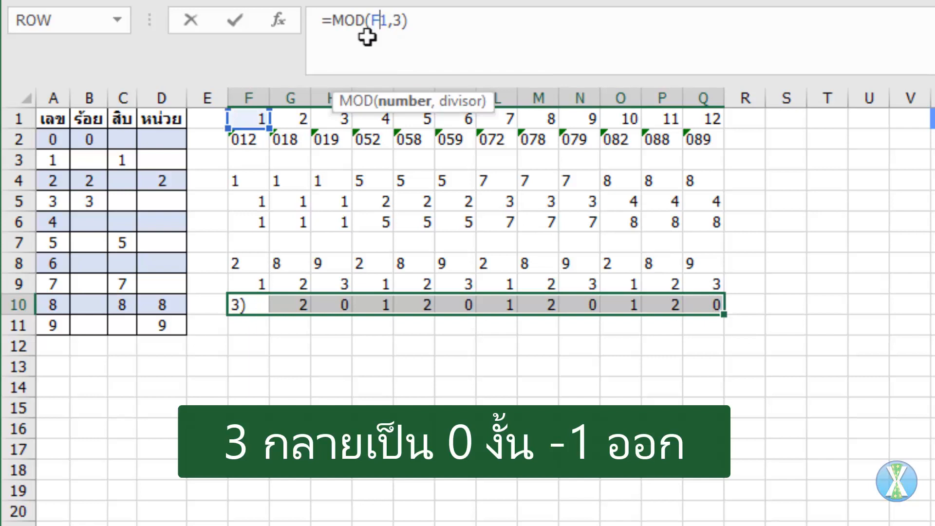
text(-)
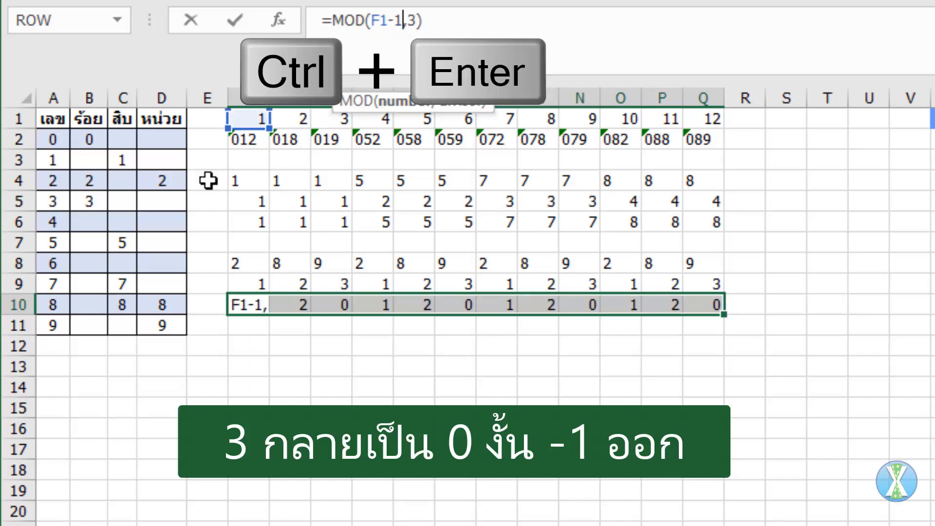
text(1)
key(ctrl+Return)
click(370, 64)
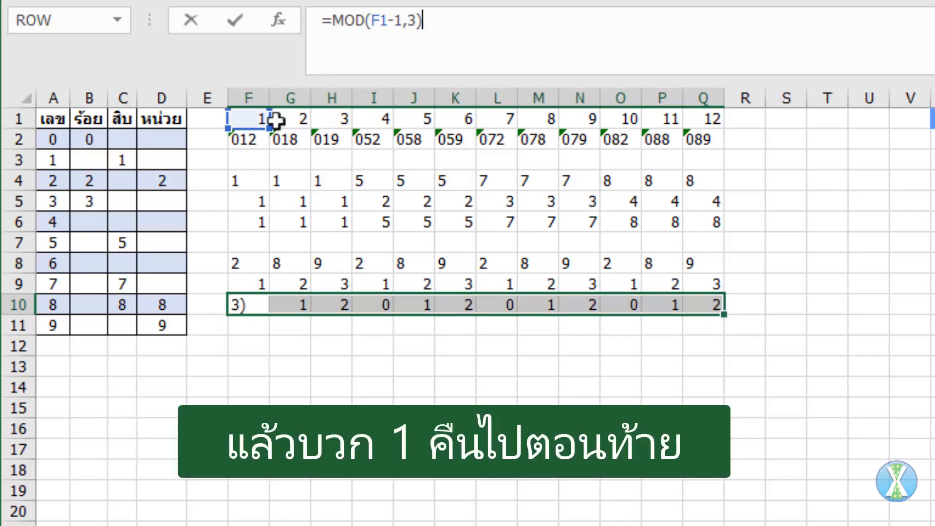
text(+1)
key(ctrl+Return)
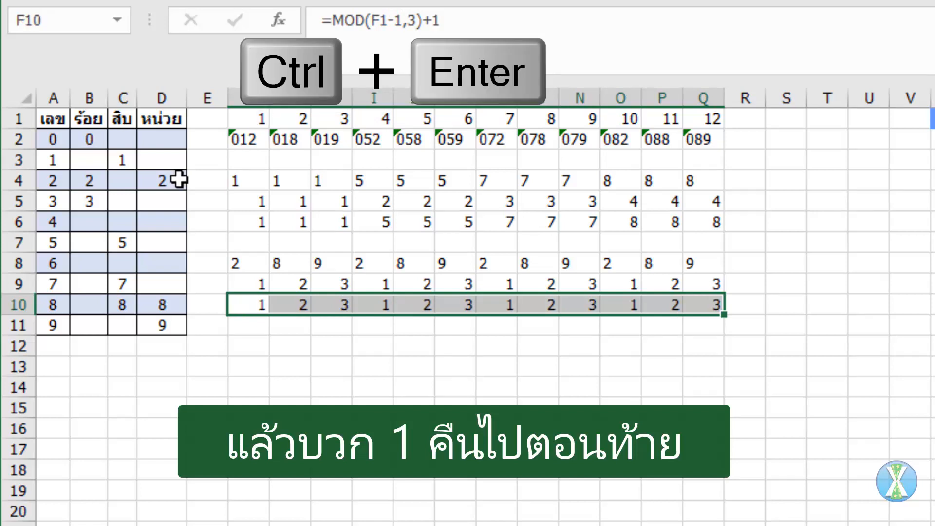
Replace the divisor 3 in the F10:Q10 MOD formulas with COUNT($D$2:$D$11).
double_click(415, 20)
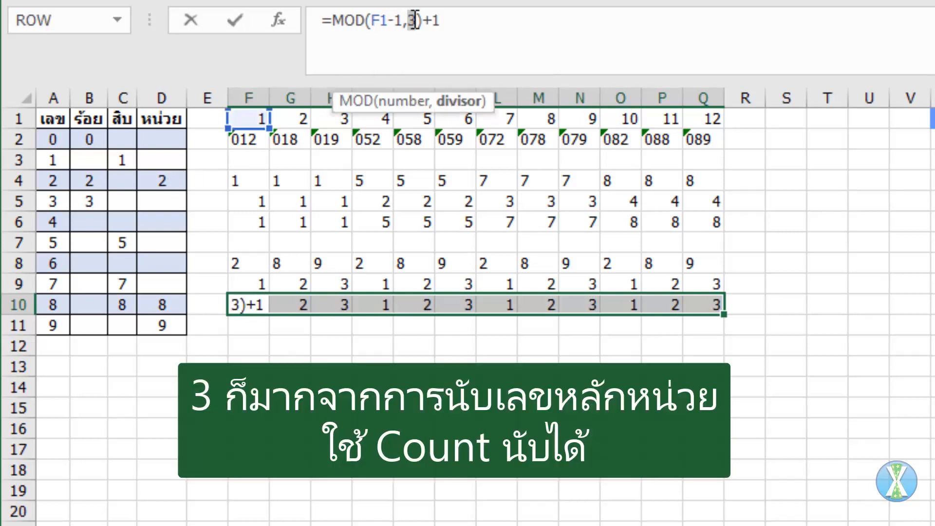
text(Count()
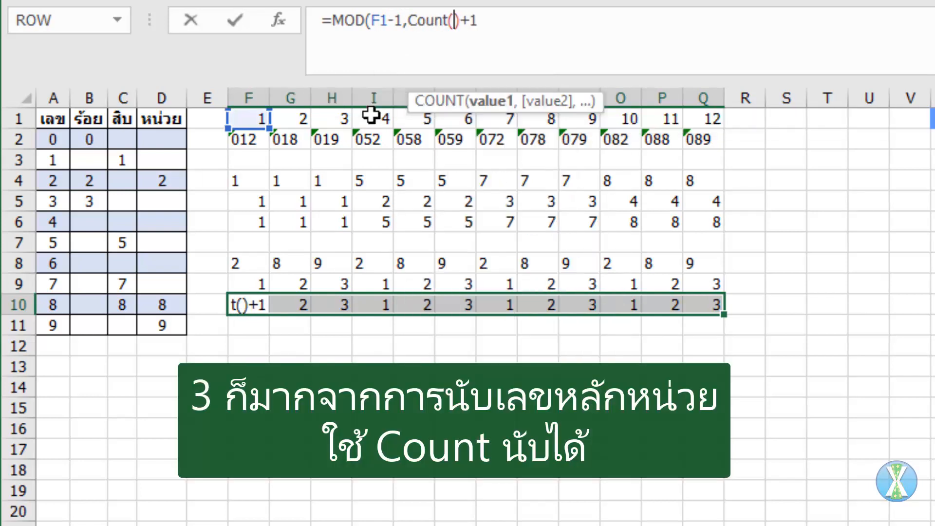
drag(161, 139, 169, 325)
key(F4)
text())
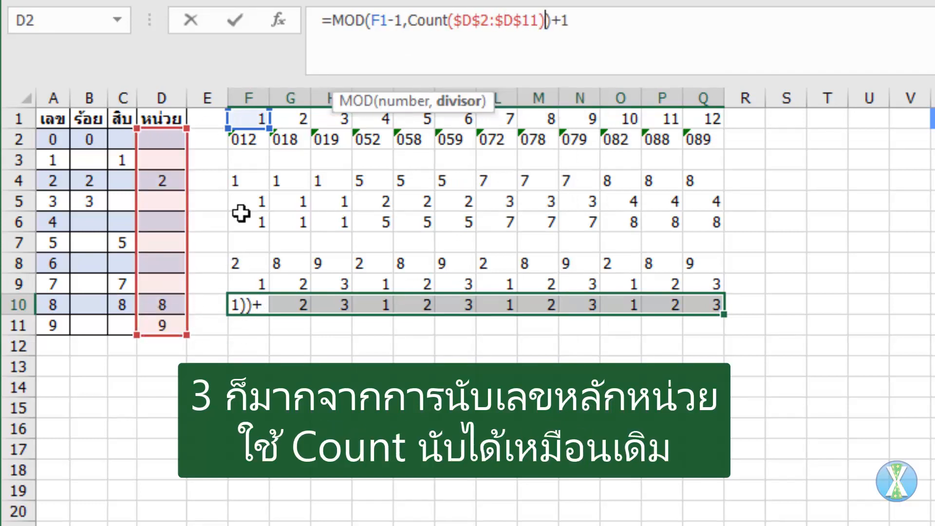
key(ctrl+Return)
key(ctrl+q)
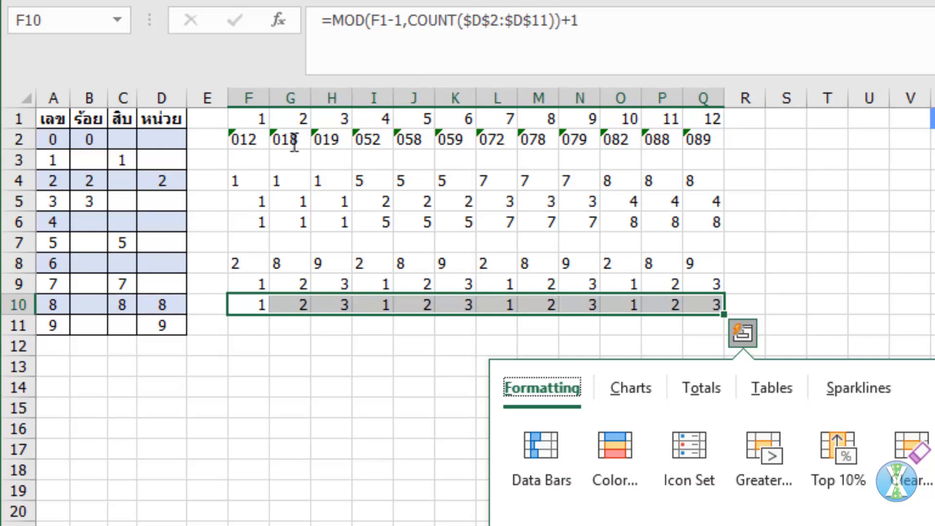
Replace the F1 reference in the F10:Q10 MOD formulas with COLUMNS($F2:F2), locking only the first column.
double_click(378, 21)
text(columns()
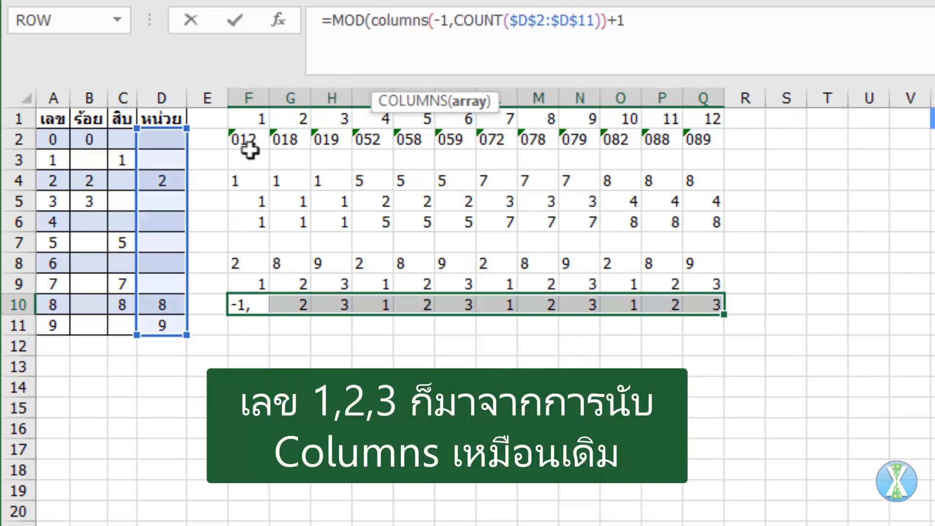
text(F2)
key(F4)
key(F4)
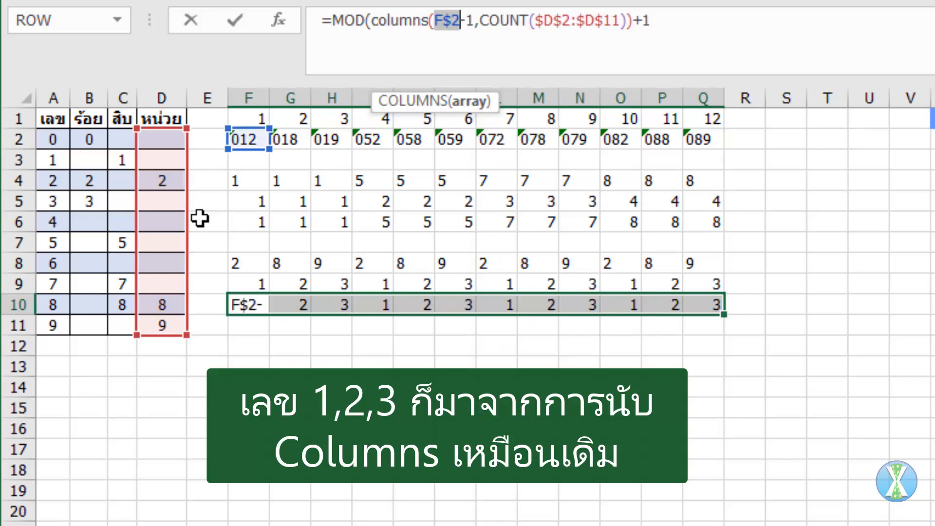
text(:F2)
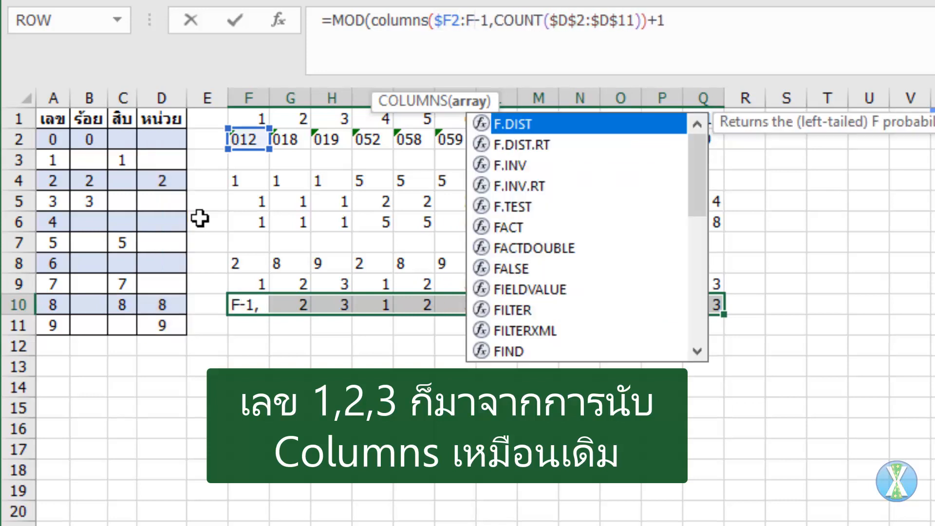
text())
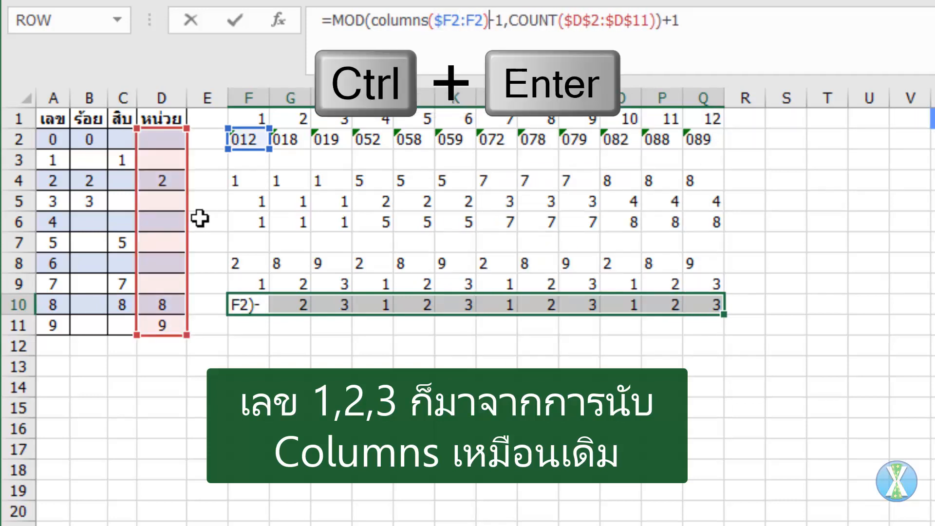
key(ctrl+Return)
Nest the F10:Q10 MOD formula as the k argument of SMALL over $D$2:$D$11.
click(330, 20)
text(sm)
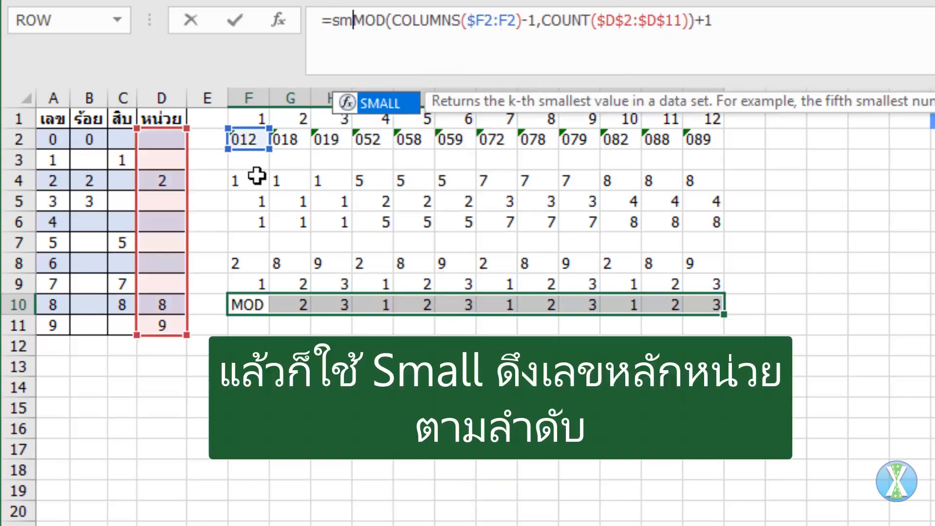
text(a)
key(Tab)
click(183, 141)
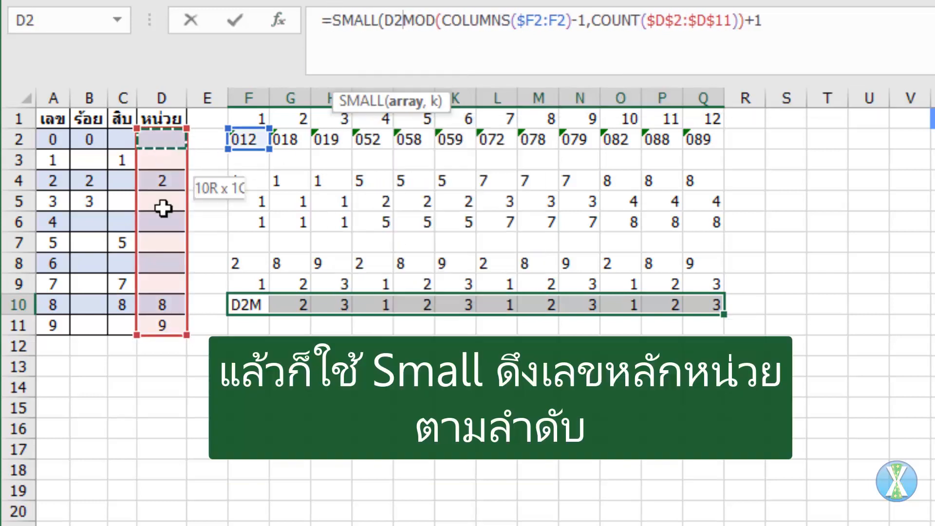
drag(166, 161, 163, 319)
key(F4)
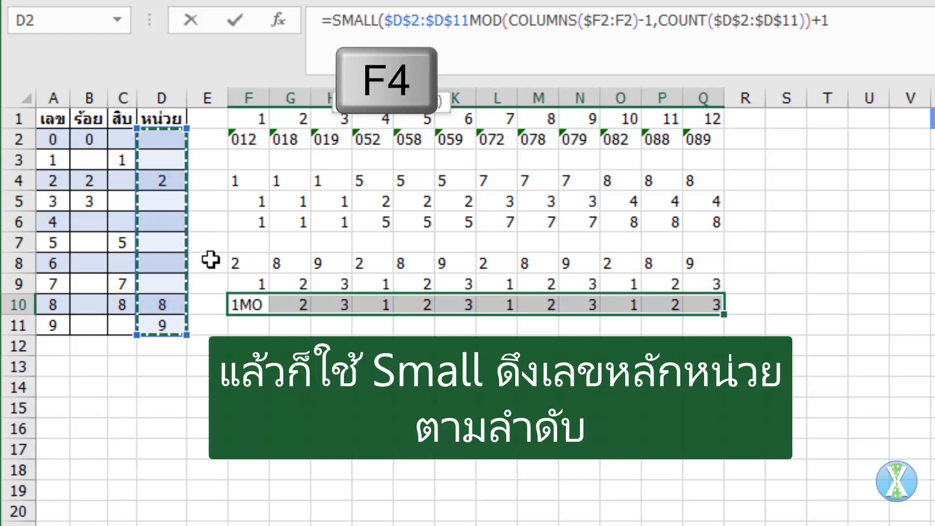
text(,)
text())
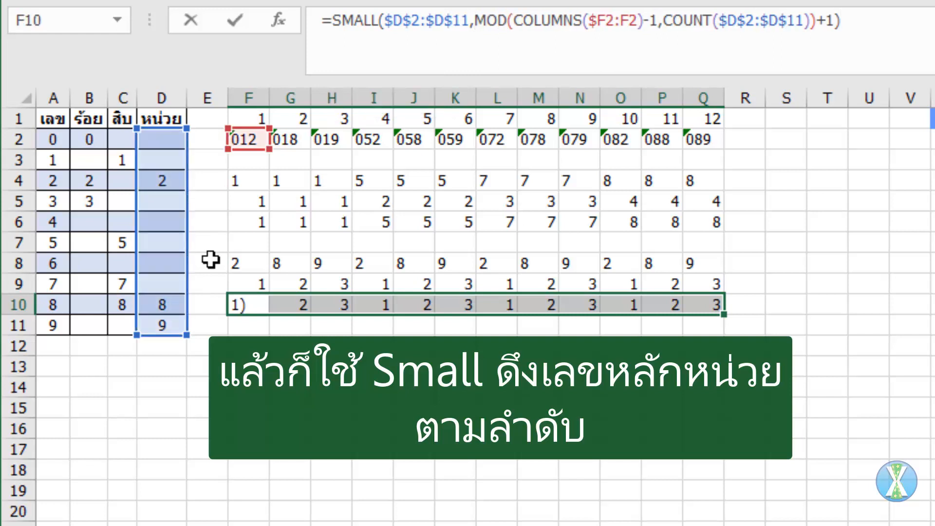
key(ctrl+Return)
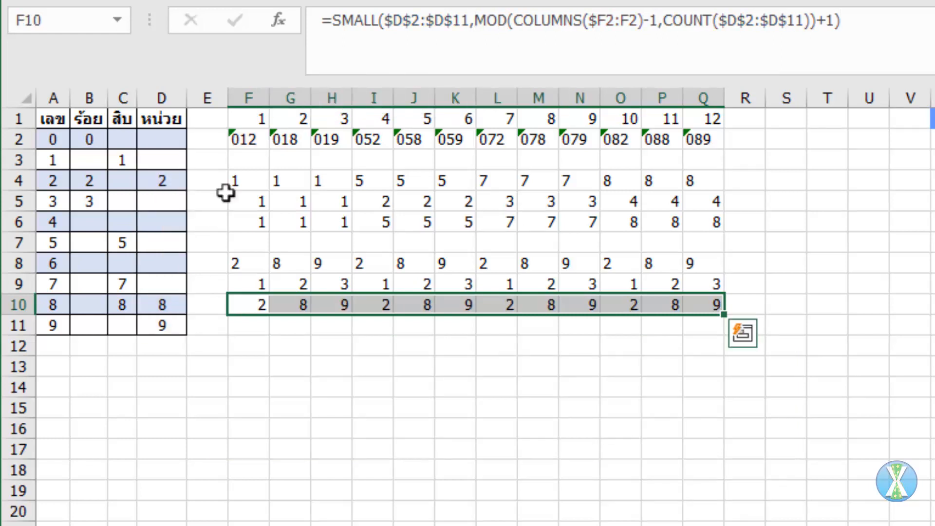
Join the hundreds, tens and units digits in F2 with =$B2&F6&F10.
click(238, 141)
text(=)
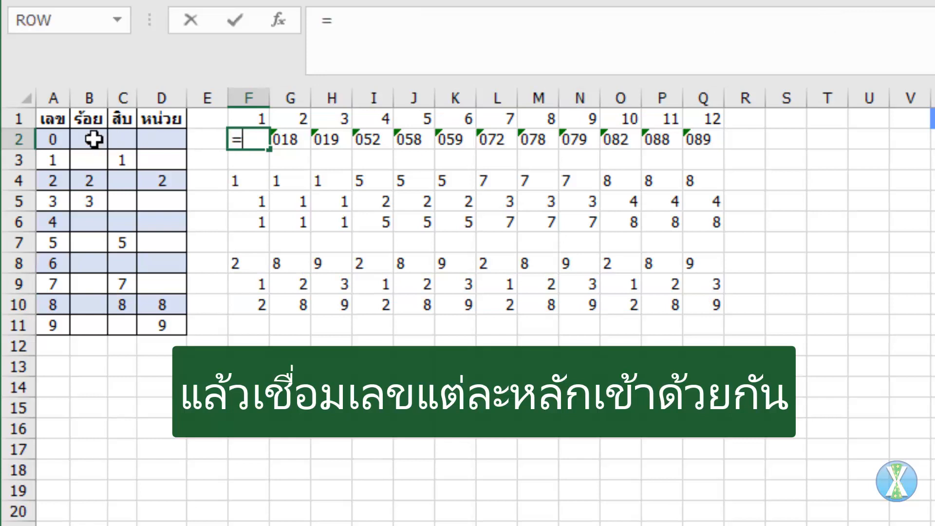
click(94, 139)
key(F4)
key(F4)
key(F4)
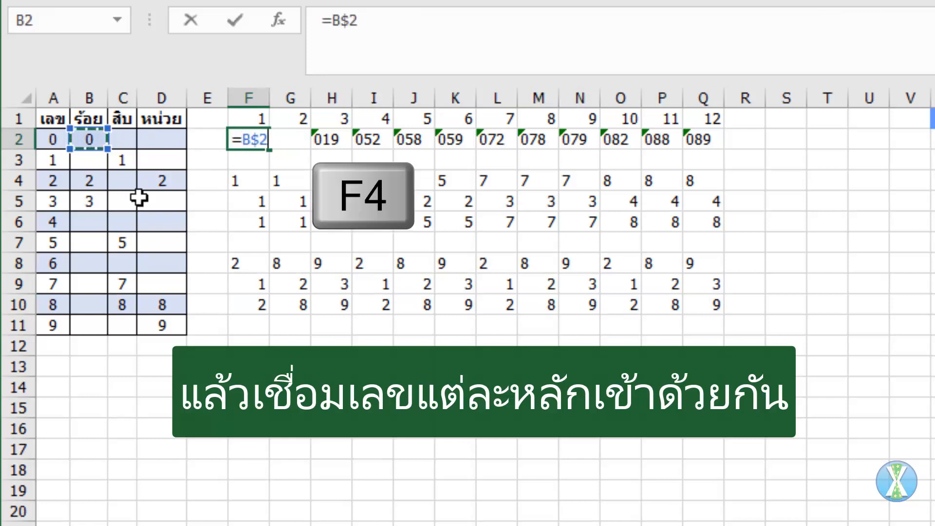
text(&)
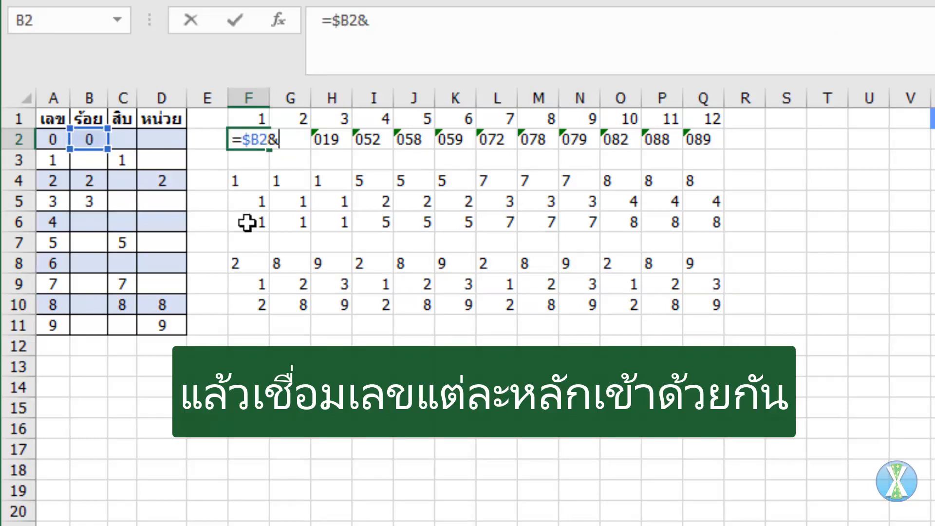
click(247, 222)
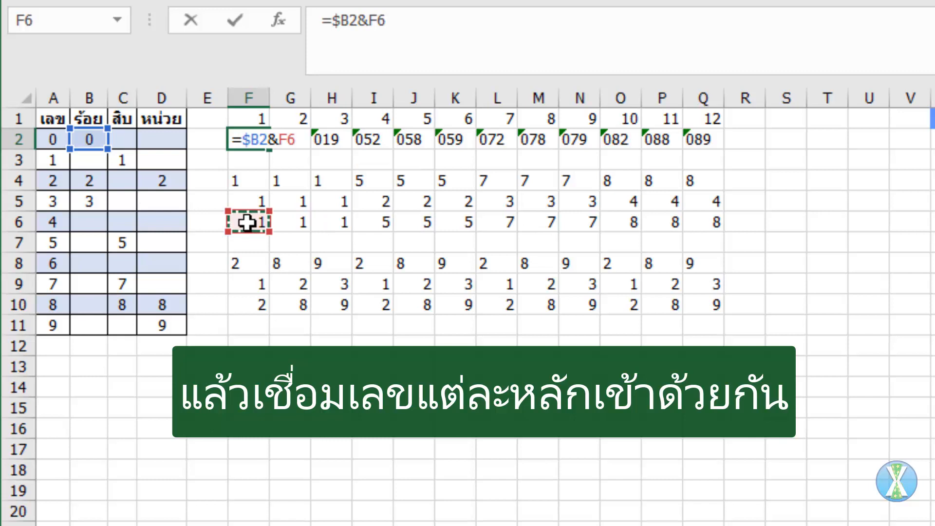
click(249, 305)
key(ctrl+Return)
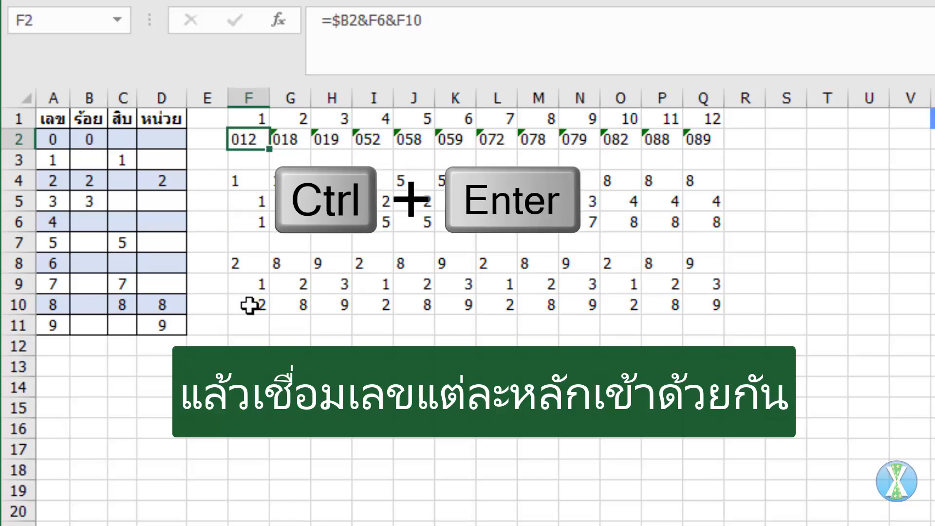
Copy the SMALL formula from F6 without its equals sign and paste it over the F6 reference in F2.
click(254, 226)
drag(332, 20, 844, 19)
key(ctrl+c)
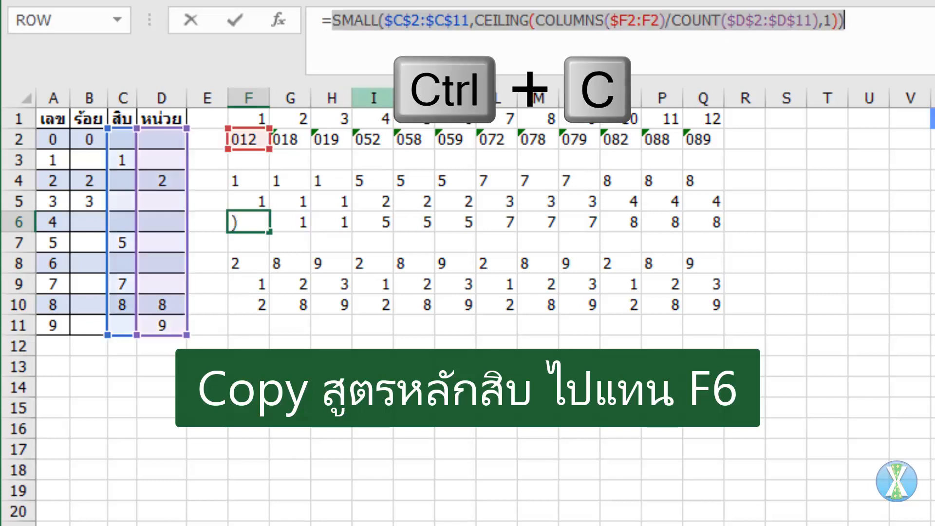
key(Escape)
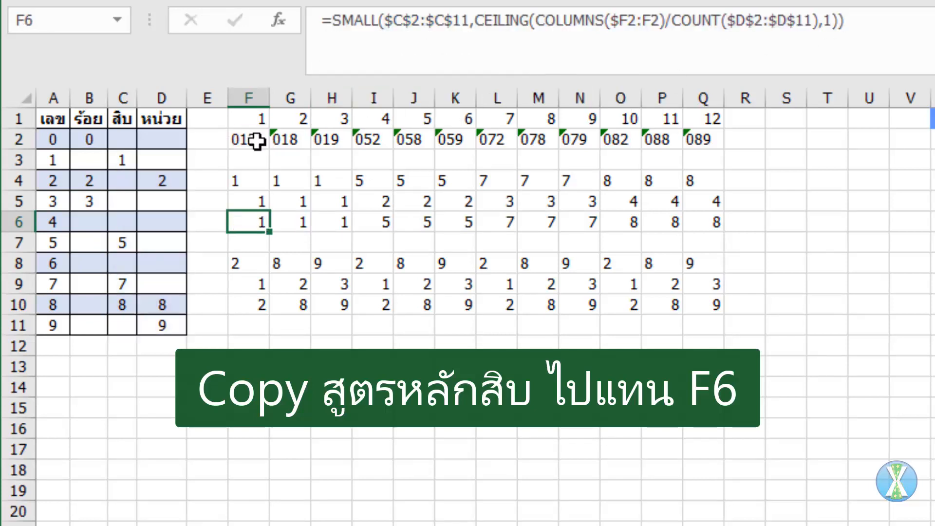
click(257, 142)
double_click(378, 21)
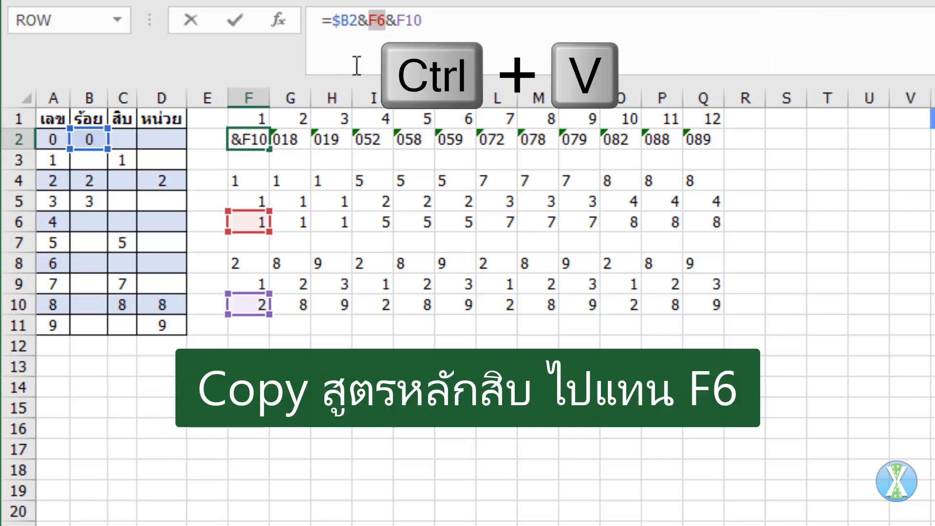
key(ctrl+v)
key(Return)
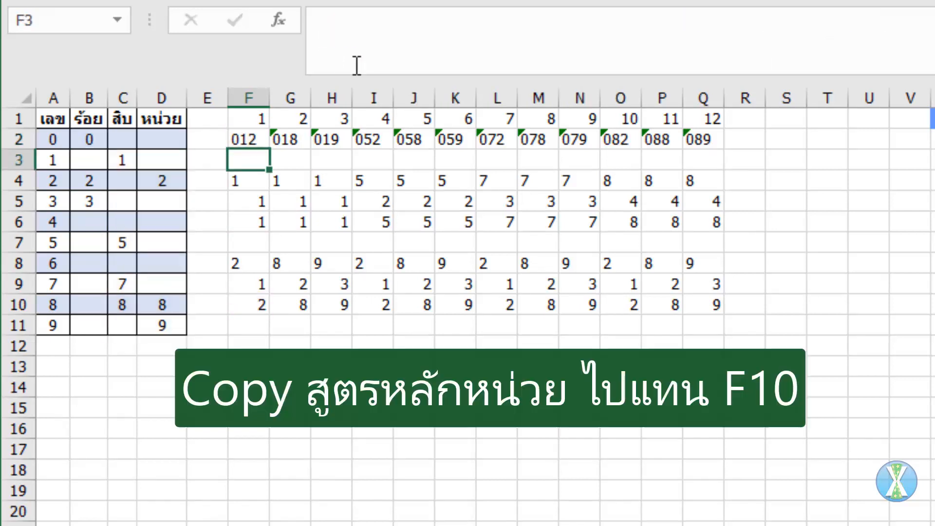
Replace the F10 reference in F2 with the SMALL formula copied from F10, and fill F2 across to R2.
click(254, 304)
drag(332, 22, 904, 73)
key(Escape)
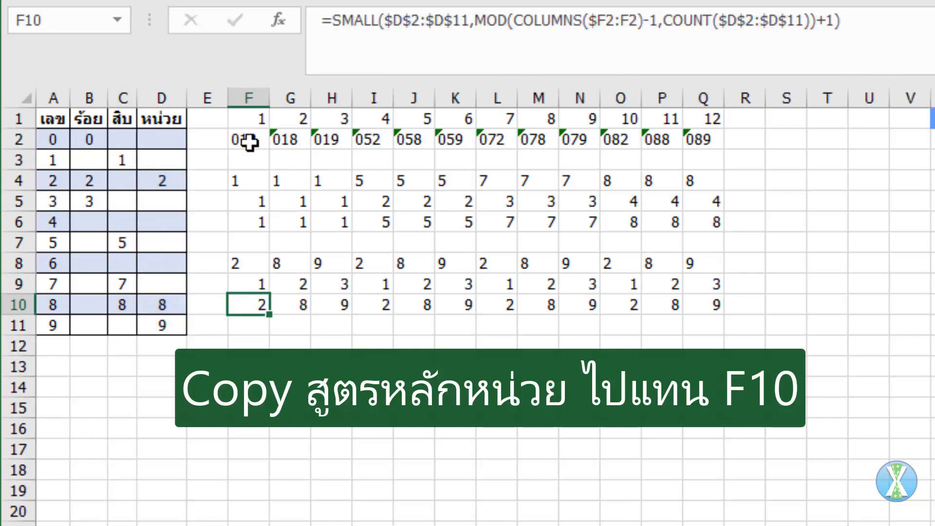
click(247, 140)
double_click(366, 42)
key(ctrl+v)
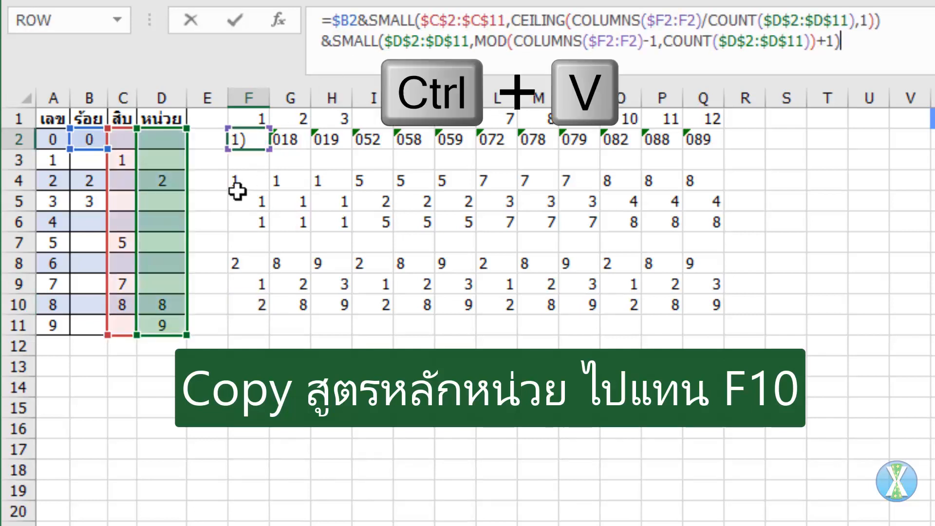
key(ctrl+Return)
drag(270, 149, 751, 151)
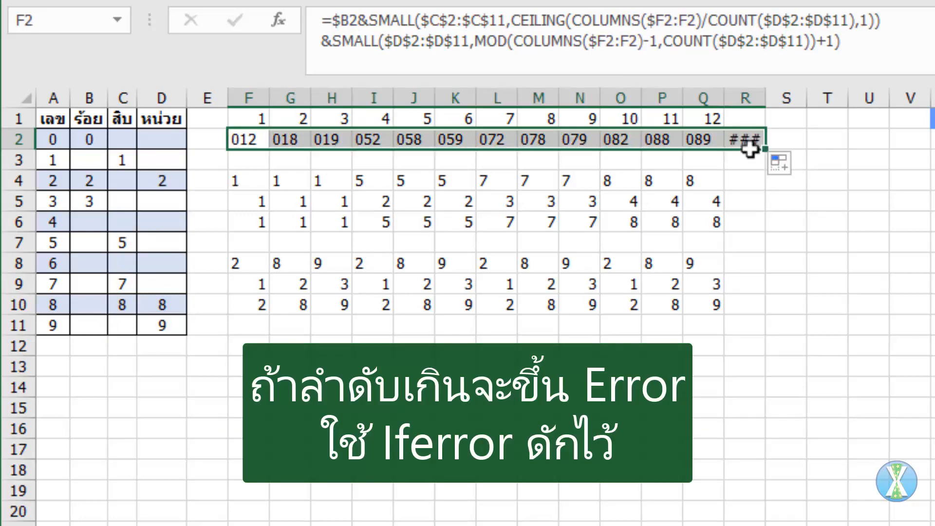
click(745, 140)
Wrap the F2 formula in IFERROR with an empty string "" as the error value.
click(259, 141)
click(326, 20)
text(if)
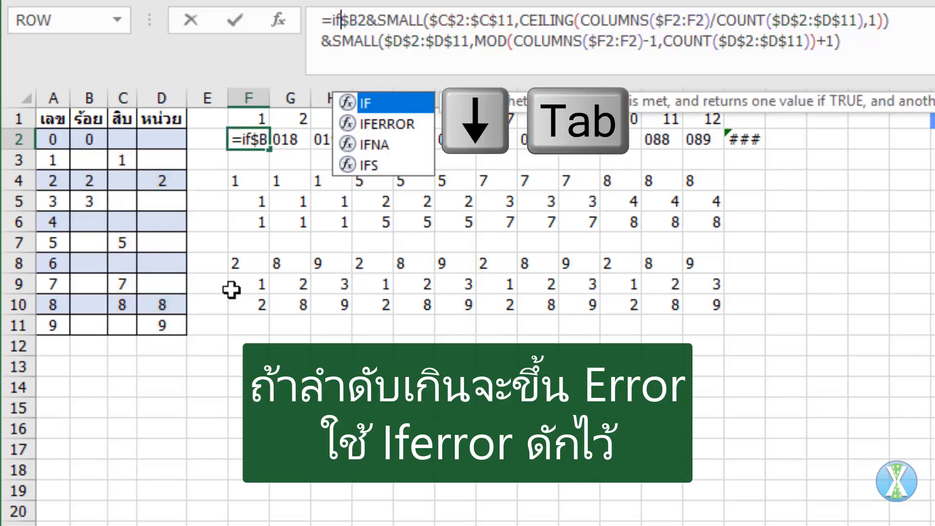
key(Down)
key(Tab)
key(Down)
click(861, 49)
text(,""))
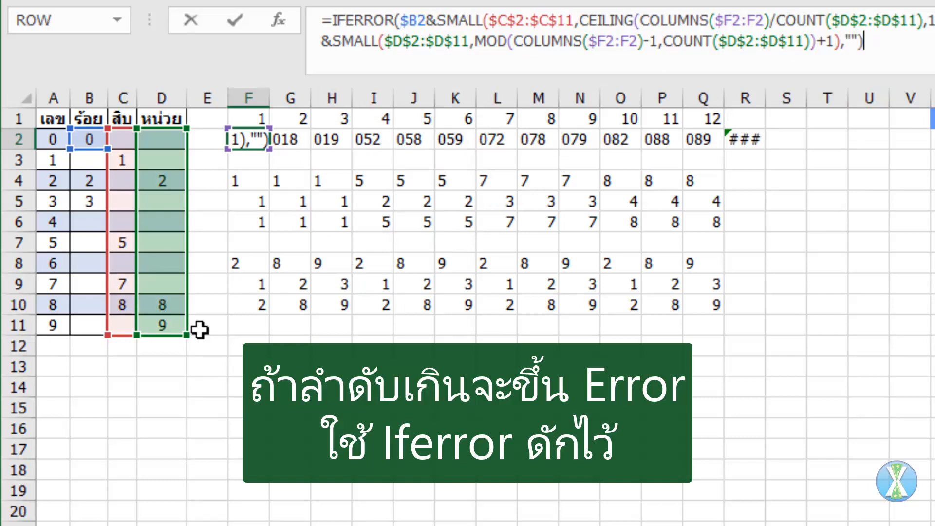
key(ctrl+Return)
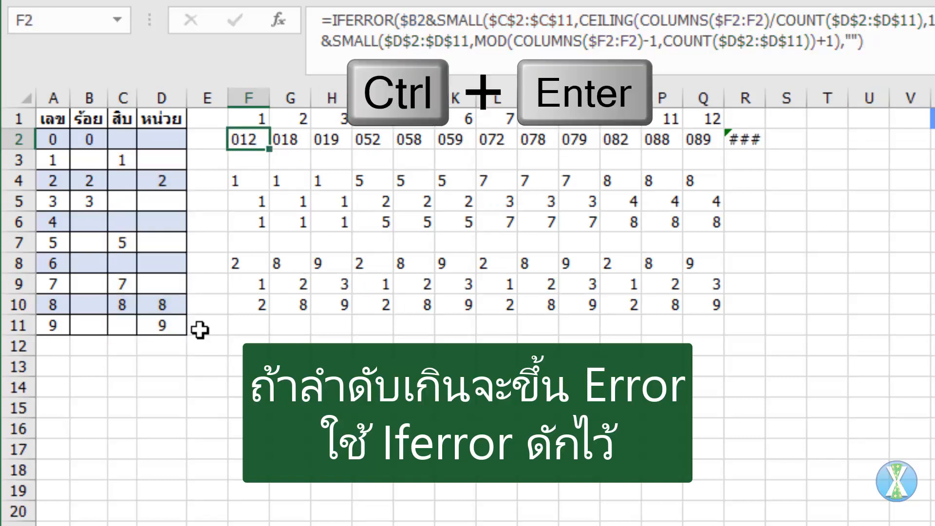
Fill F2 across row 2 past column Y and wrap its formula in IF, returning "" when $B2 is empty.
drag(269, 149, 921, 140)
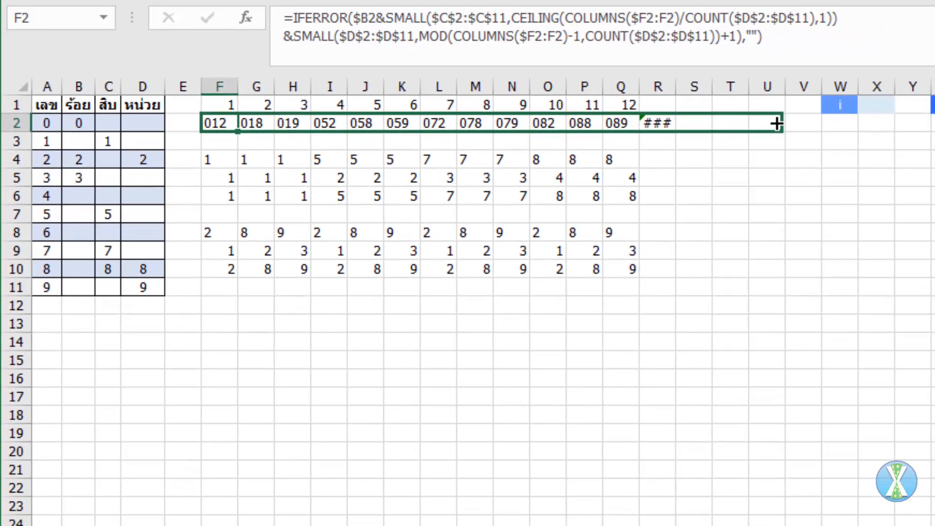
drag(814, 123, 906, 135)
click(293, 18)
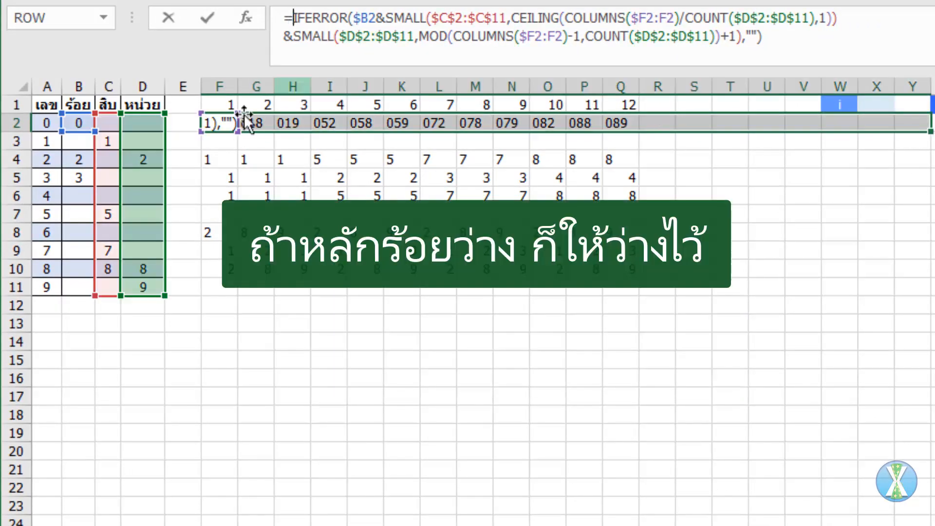
text(if()
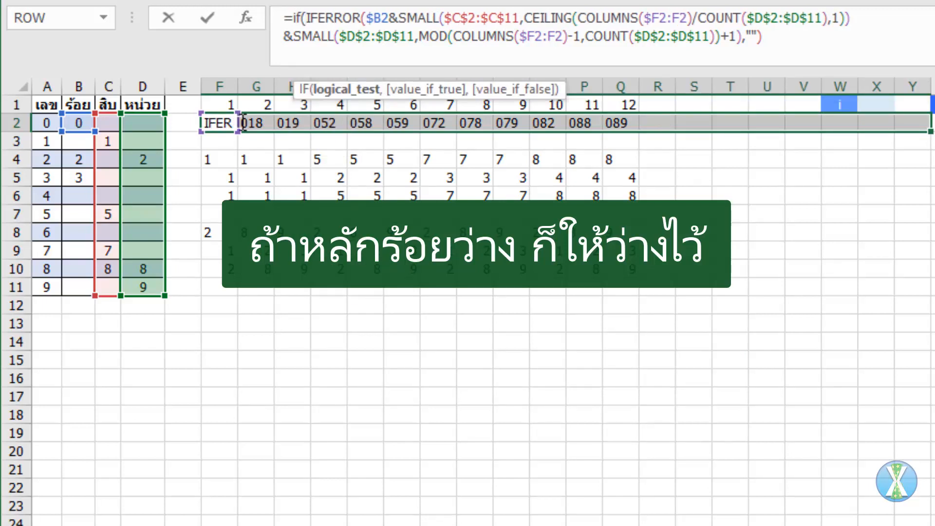
click(77, 121)
key(F4)
key(F4)
key(F4)
key(F4)
text(="",)
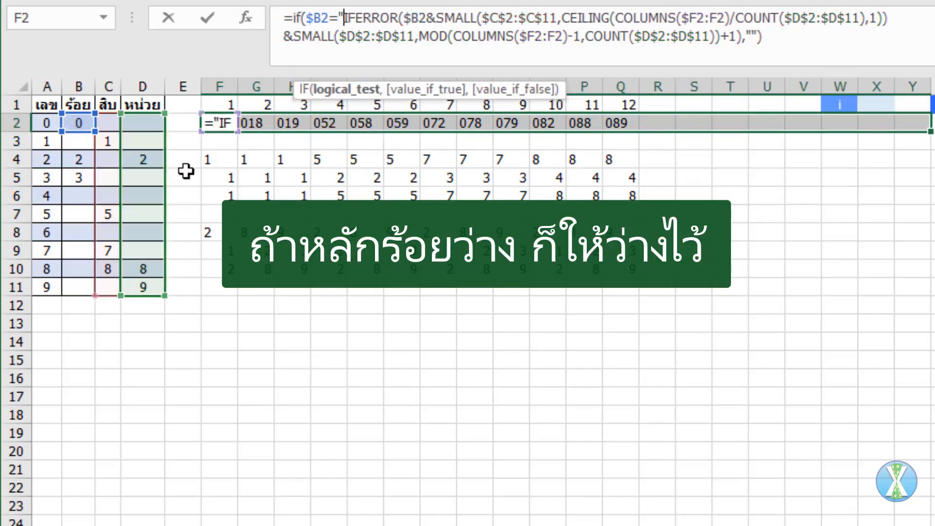
text("",)
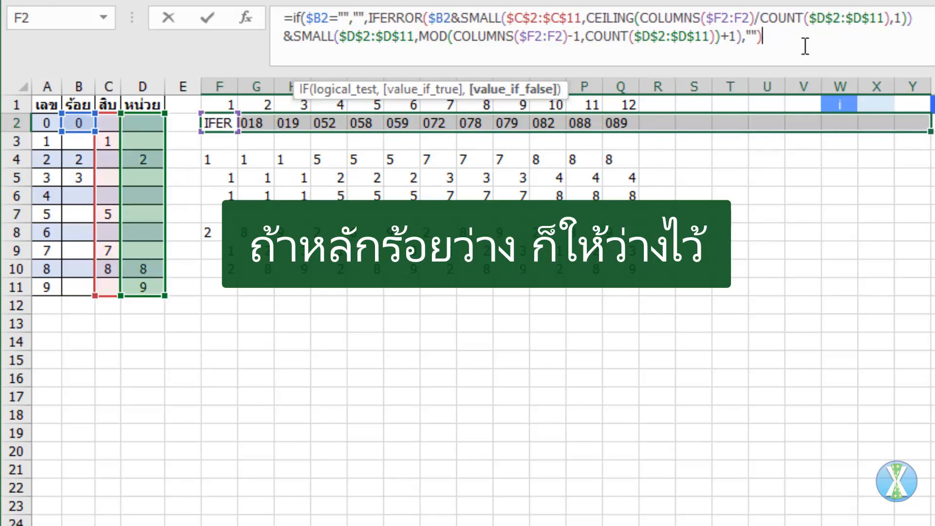
text())
key(ctrl+Return)
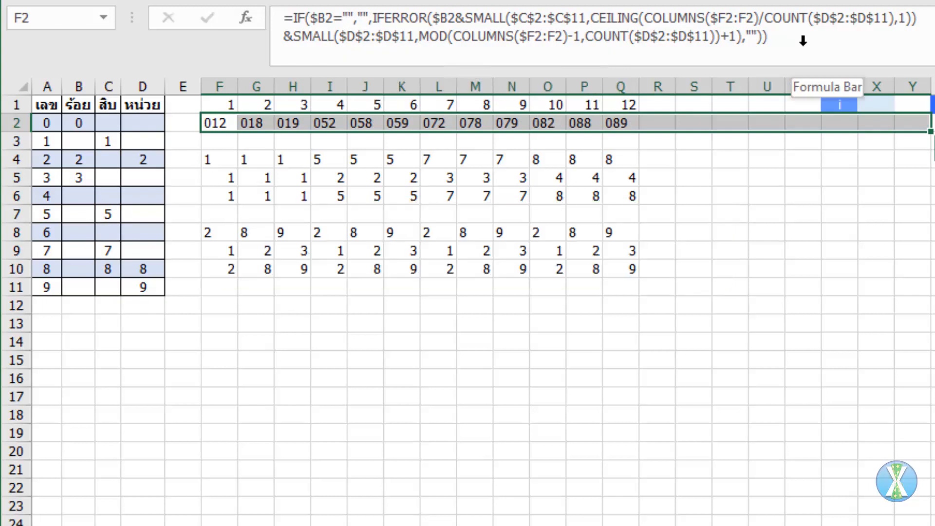
Fill the row 2 formulas down to row 11 and clear the helper numbers in F1:R1.
drag(929, 131, 928, 295)
drag(229, 100, 644, 107)
key(Delete)
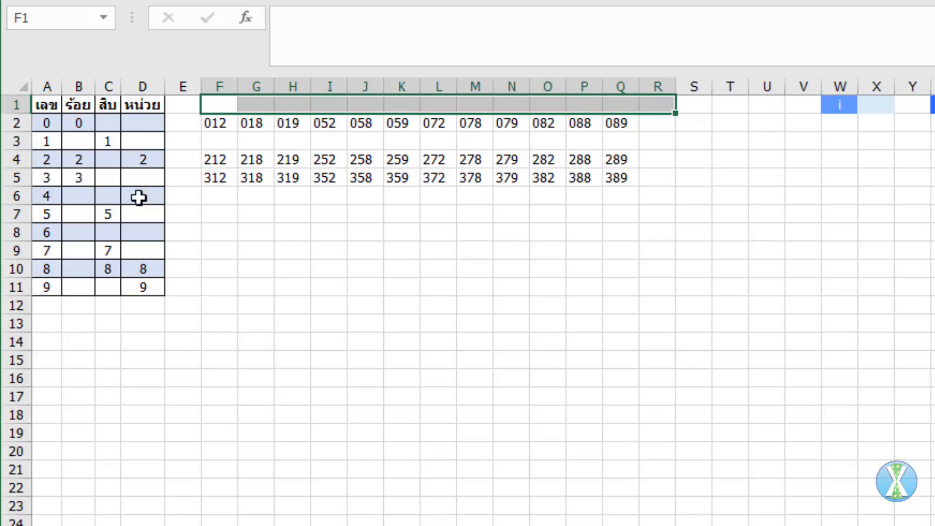
Enter 0 in cell D2 of the units column to test the formula.
text(0)
key(Return)
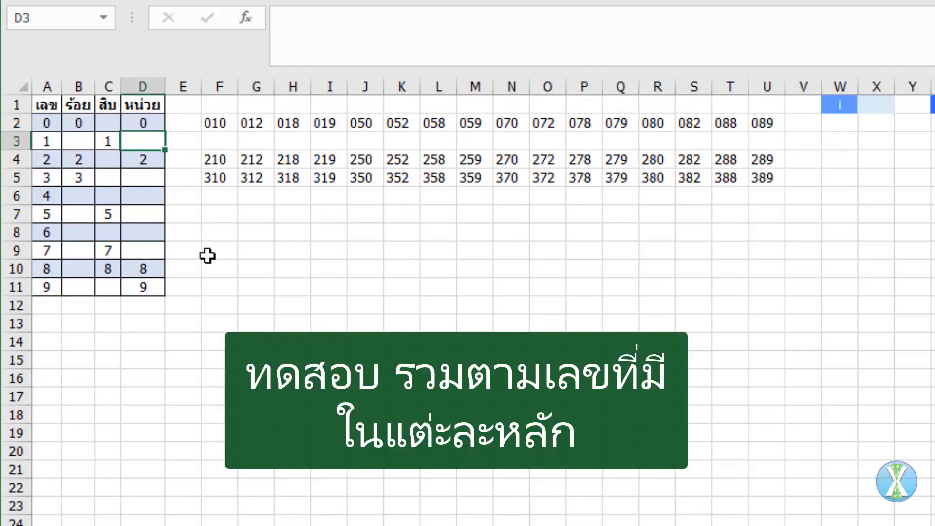
Test the units column further by entering 1 in D3 and clearing D10:D11.
key(Down)
key(Up)
text(1)
key(Return)
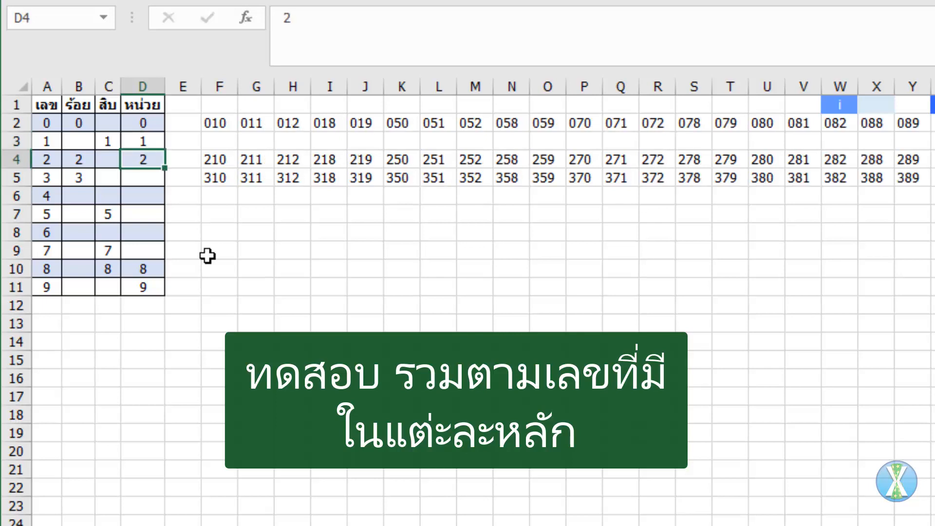
drag(146, 267, 150, 282)
key(Delete)
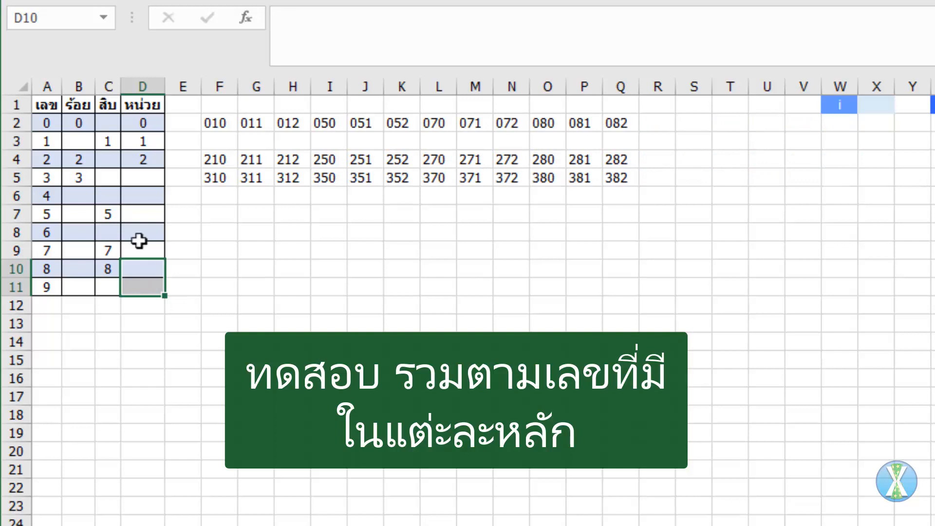
Test the tens column by entering 0 in C2 and clearing C6:C10.
click(107, 127)
text(0)
key(Return)
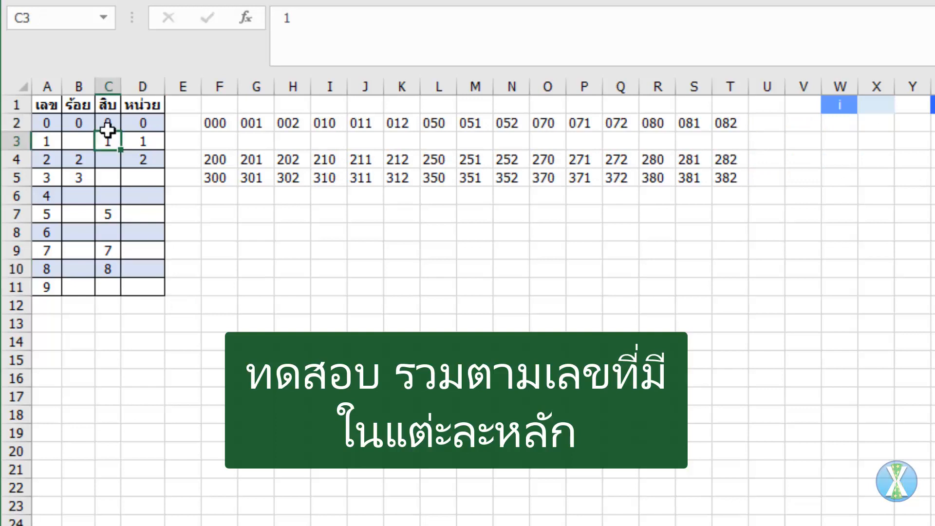
drag(108, 195, 108, 270)
key(Delete)
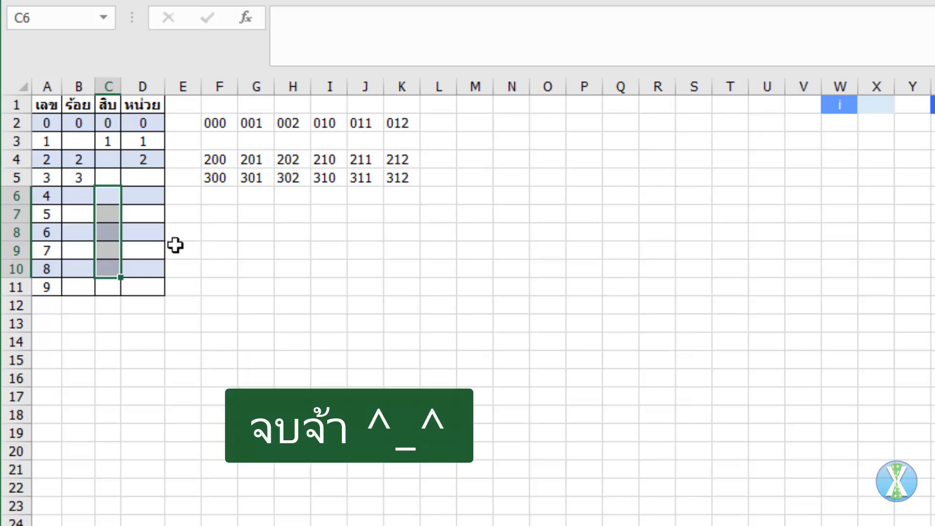
Undo the last four test changes in the tens and units columns, back to the entry in D3.
key(ctrl+z)
key(ctrl+z)
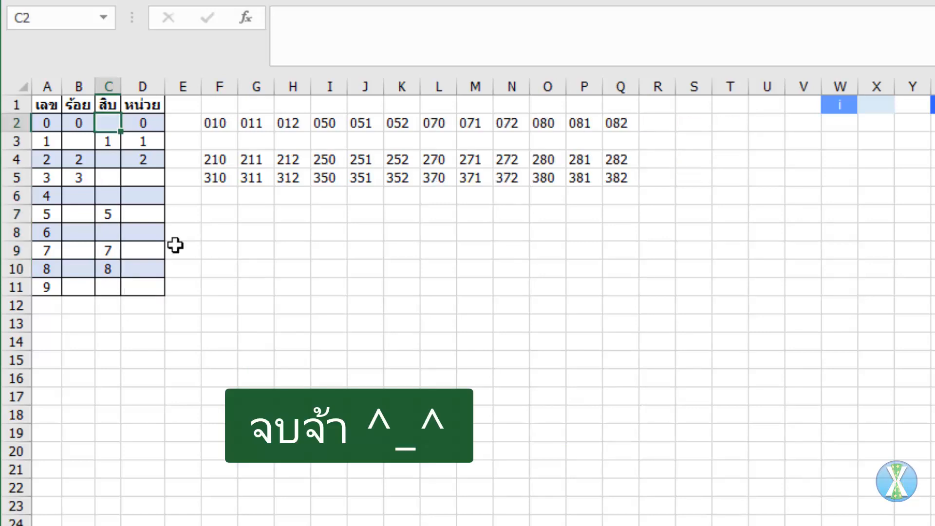
key(ctrl+z)
key(ctrl+z)
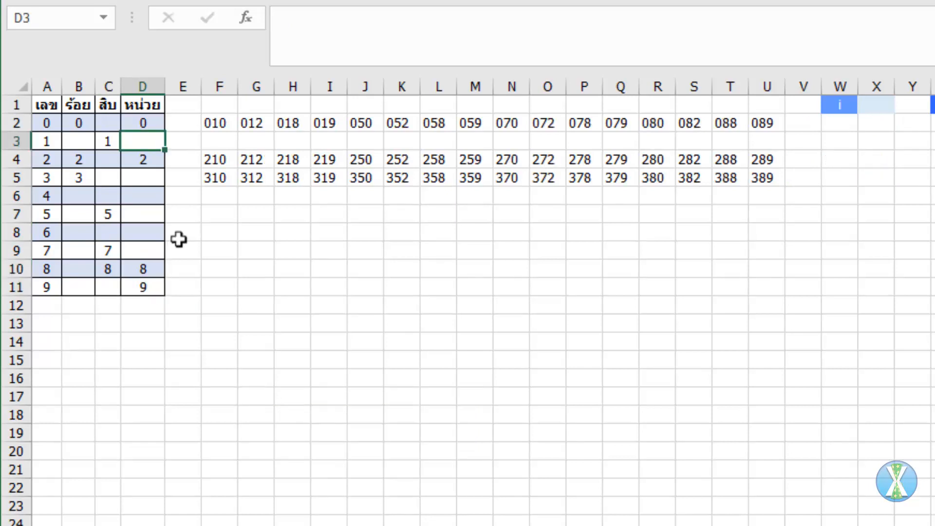
click(194, 212)
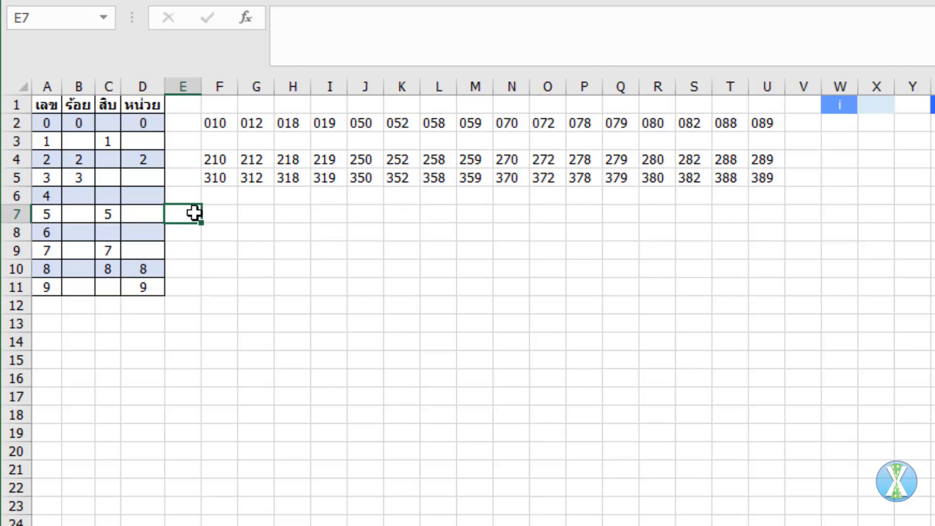